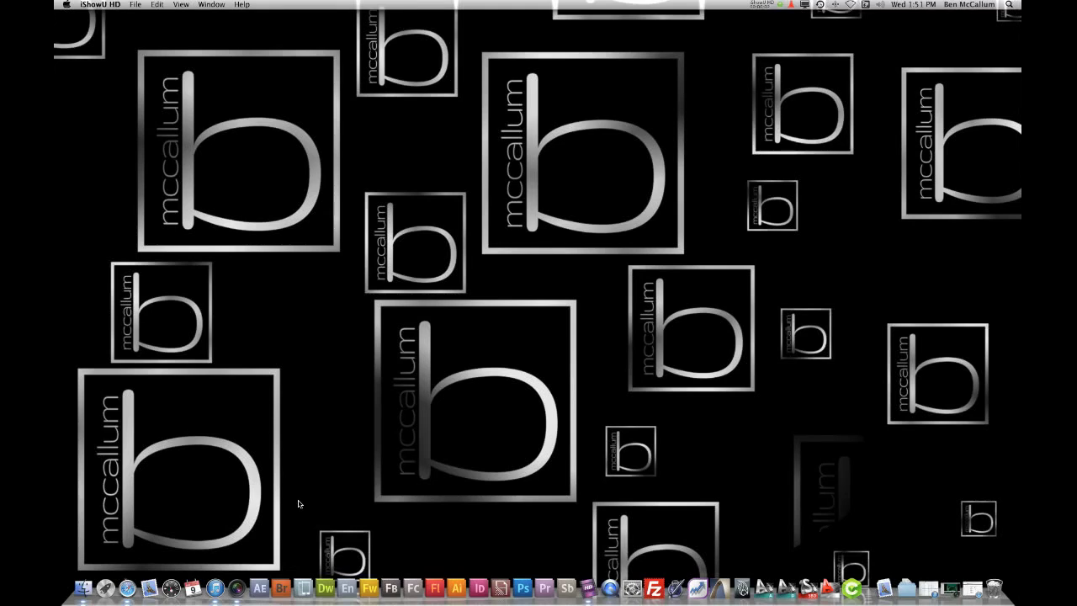
- Open Aperture and view the metadata and adjustment settings of the encrusted wreck photo, ending back at the library list
click(240, 584)
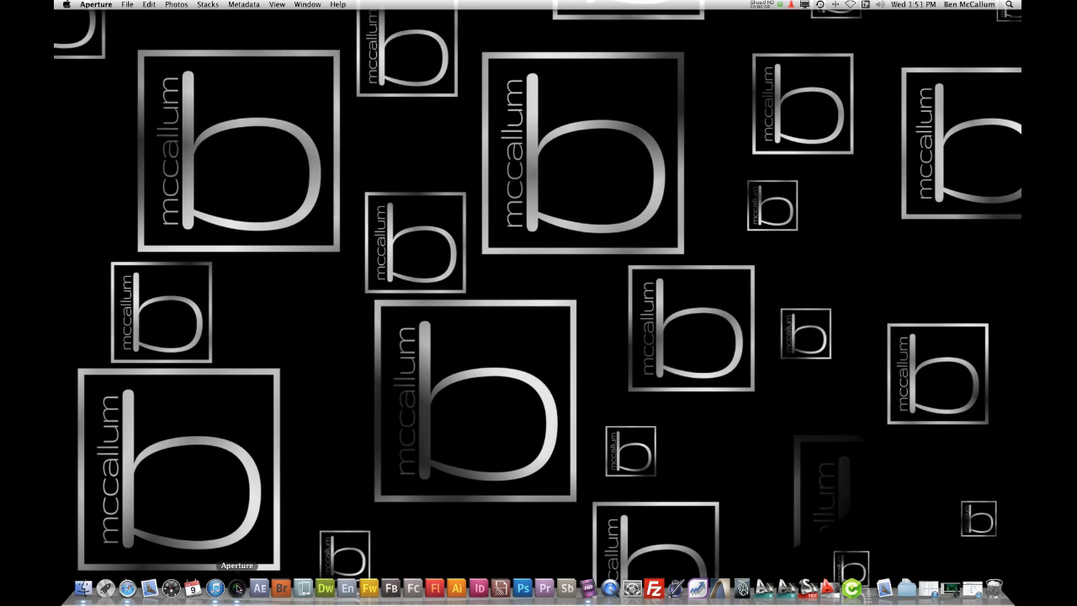
click(951, 589)
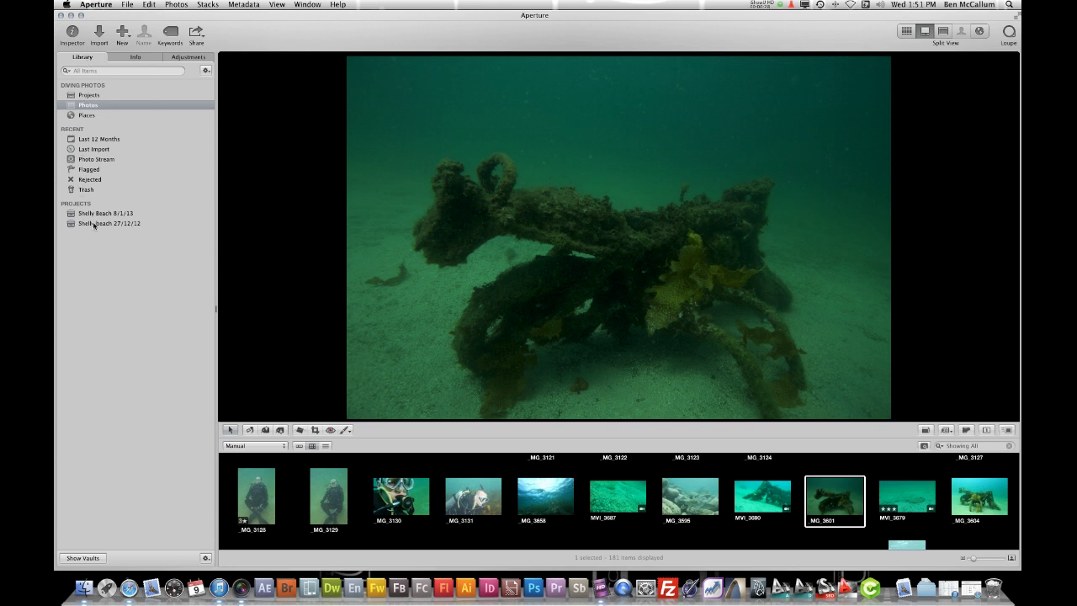
click(127, 58)
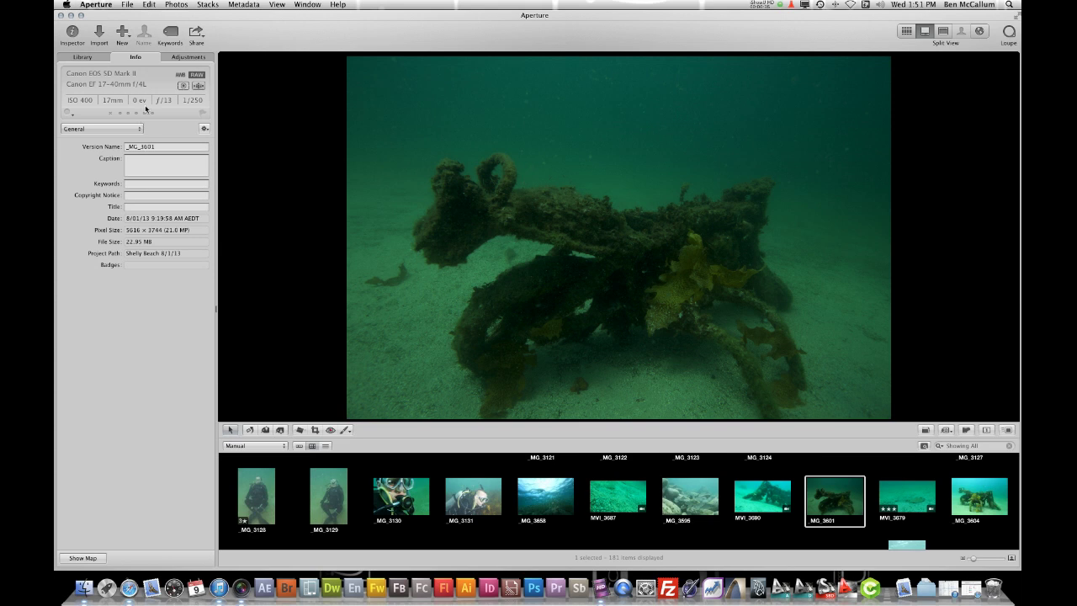
click(177, 58)
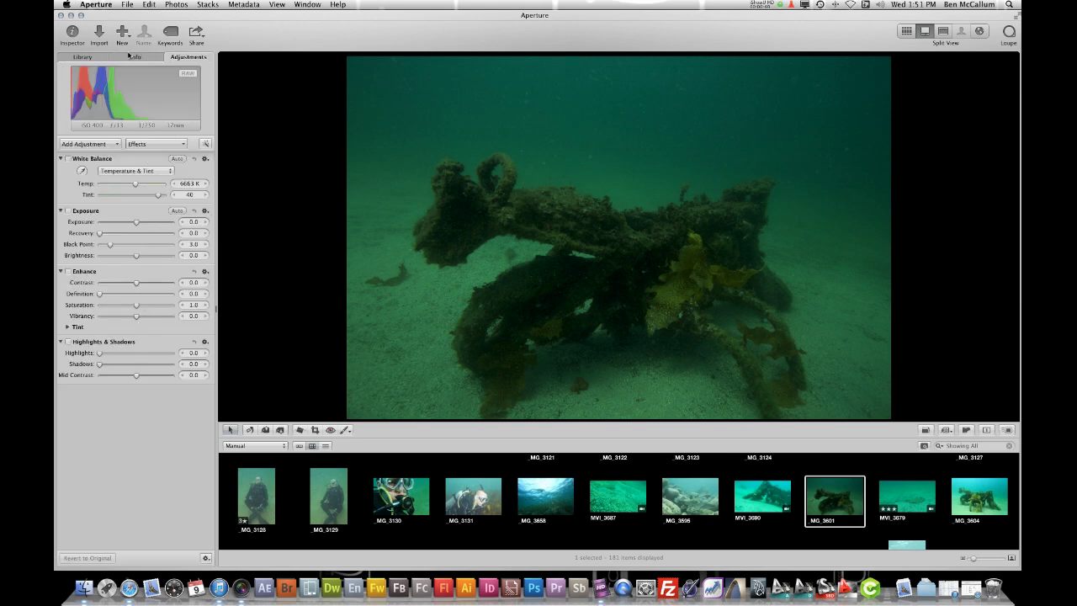
click(93, 57)
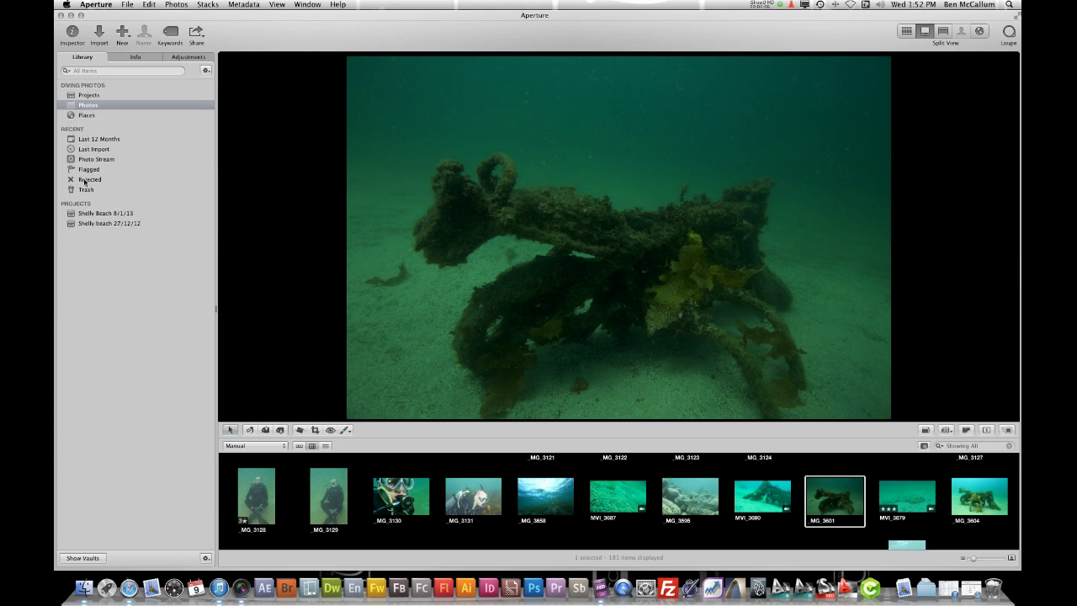
- Create a new project named ":ALSKDHLKADJHF" in the library
click(123, 34)
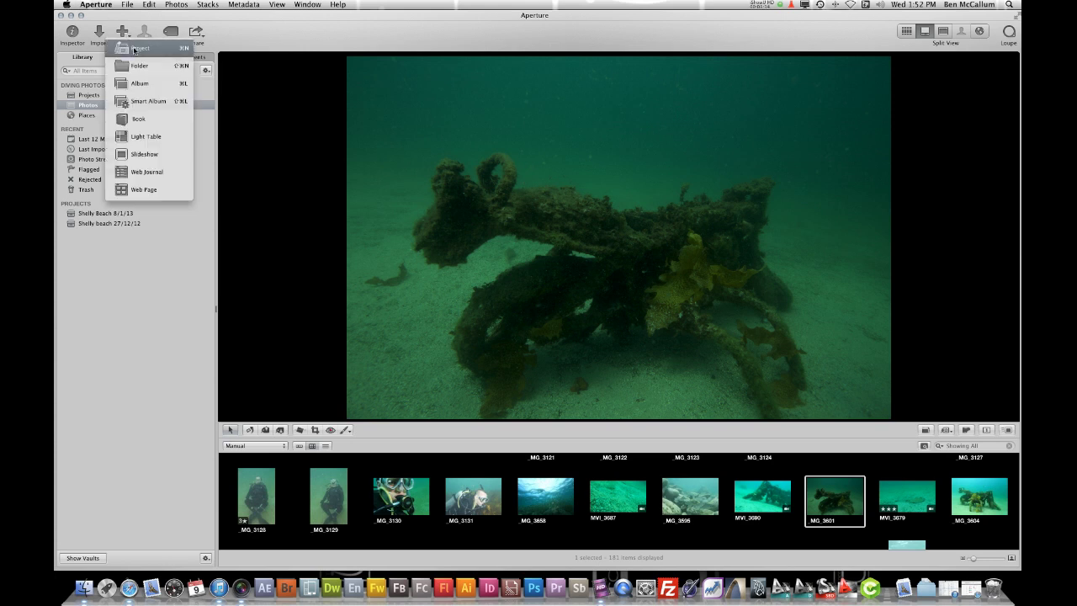
click(147, 52)
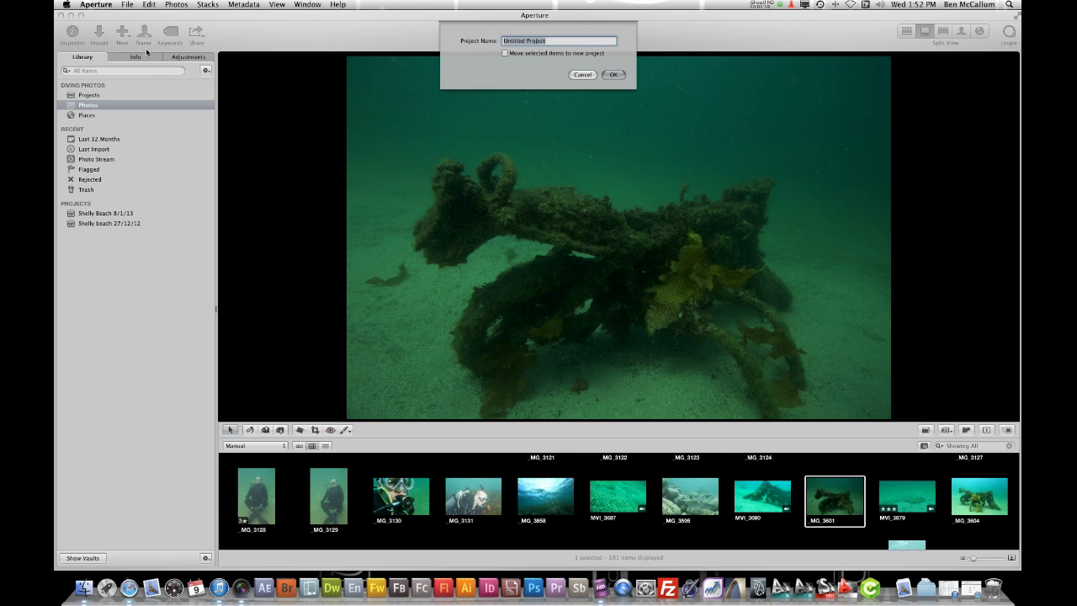
text(:ALSKDHLKADJHF)
key(Return)
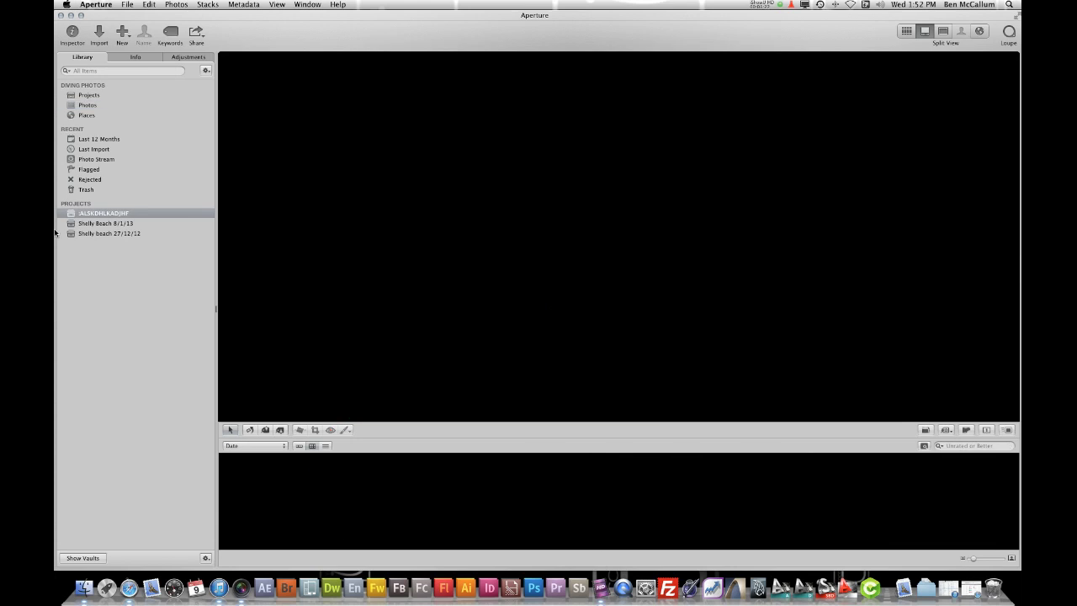
- Open the import browser, choose the :ALSKDHLKADJHF project as the destination, and leave it without importing any files
click(99, 33)
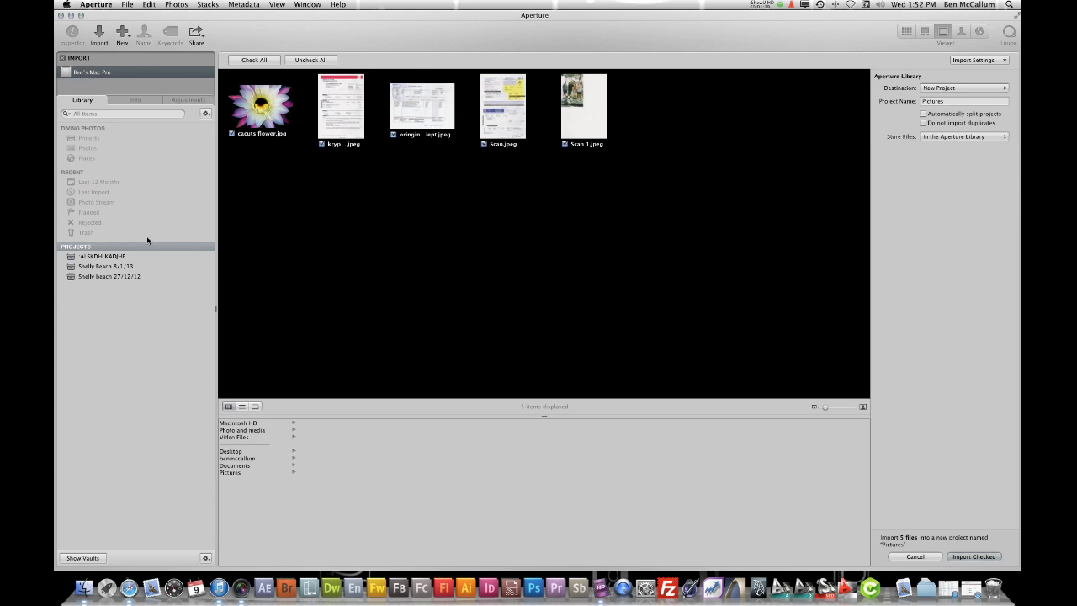
click(90, 258)
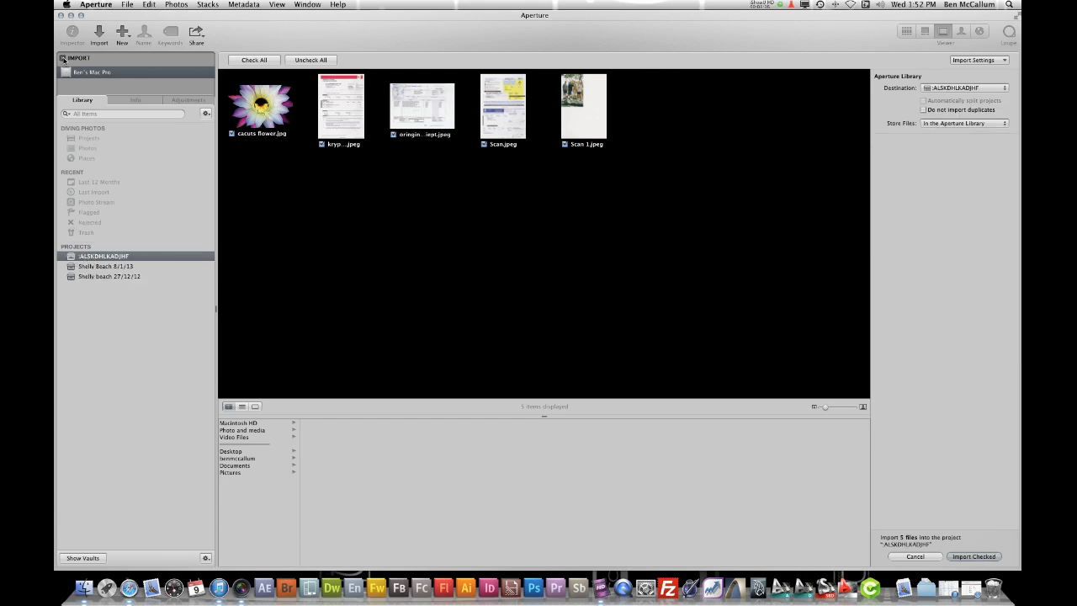
click(62, 59)
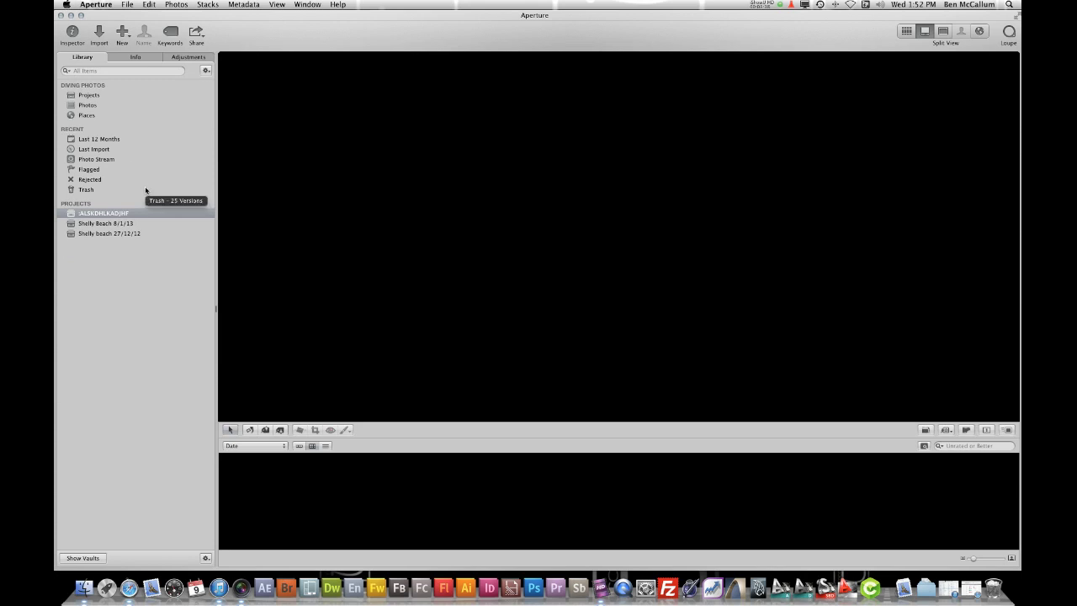
- Browse the photo thumbnails of the Shelly beach 27/12/12 project
click(91, 236)
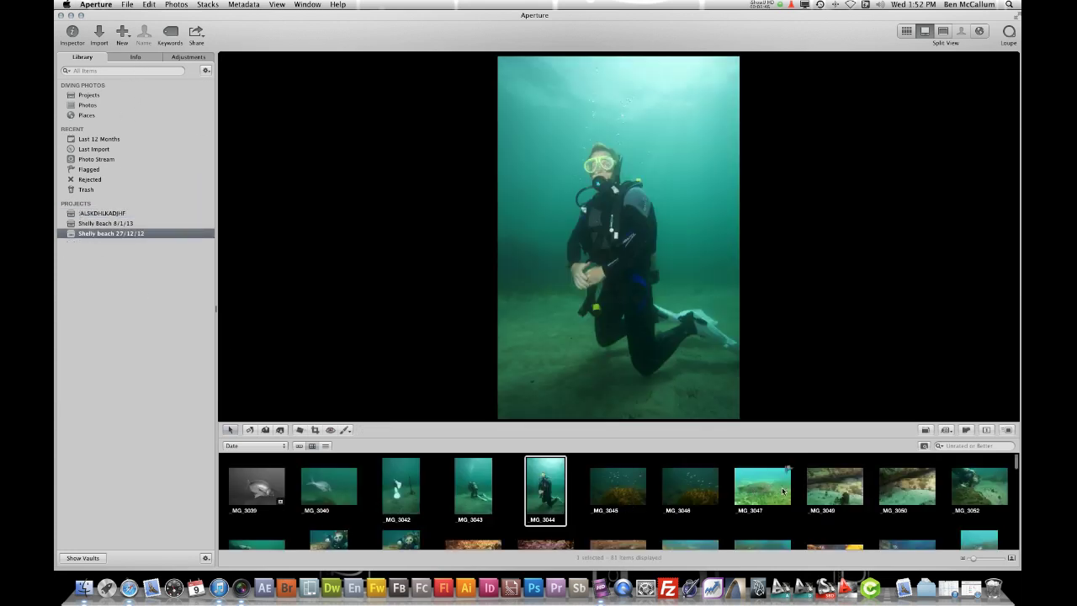
scroll(765, 492, down, 3)
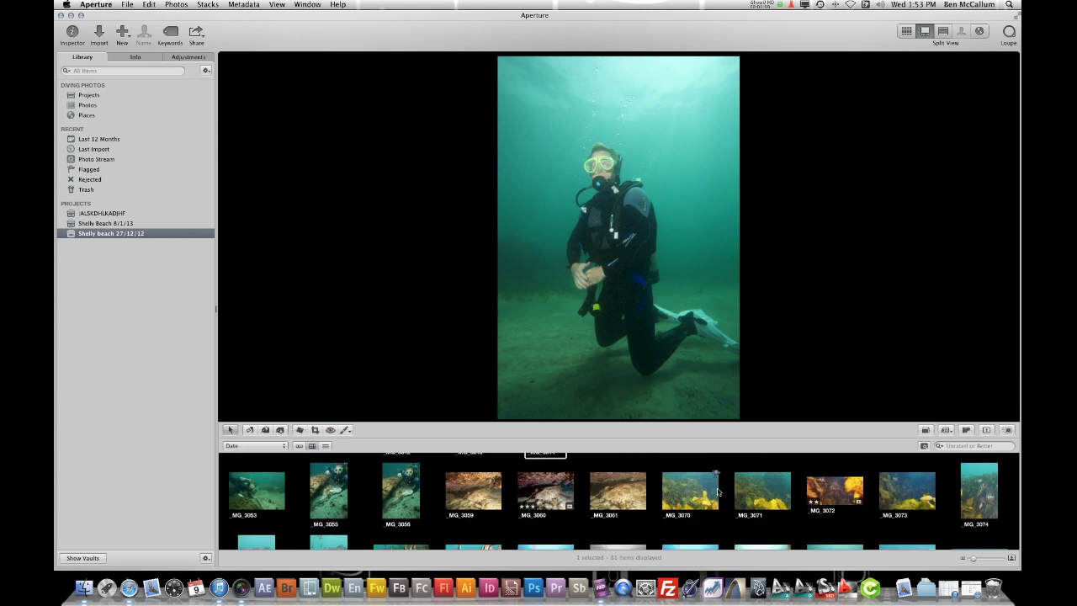
scroll(717, 491, down, 5)
scroll(717, 491, down, 5)
scroll(731, 502, up, 4)
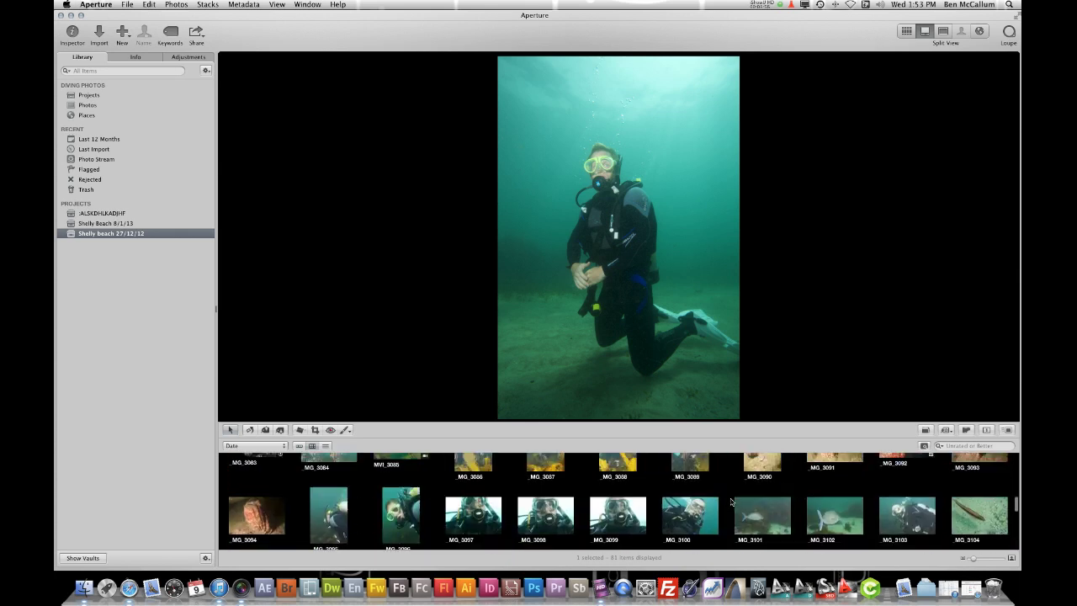
- Return to all photos and show the wreck photo full screen with the floating adjustments inspector placed clear of the subject
click(81, 105)
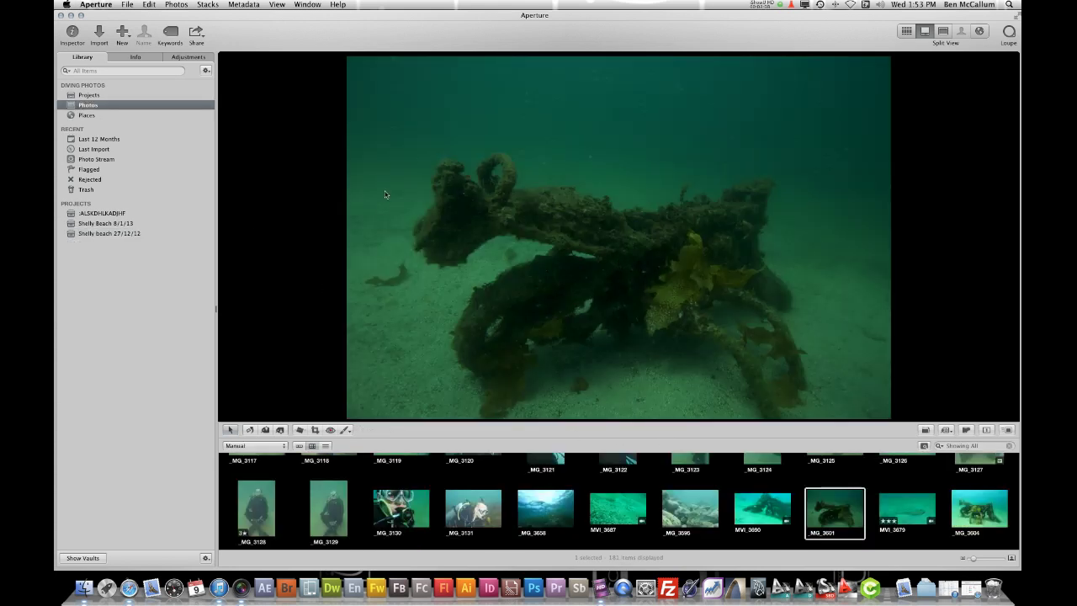
key(f)
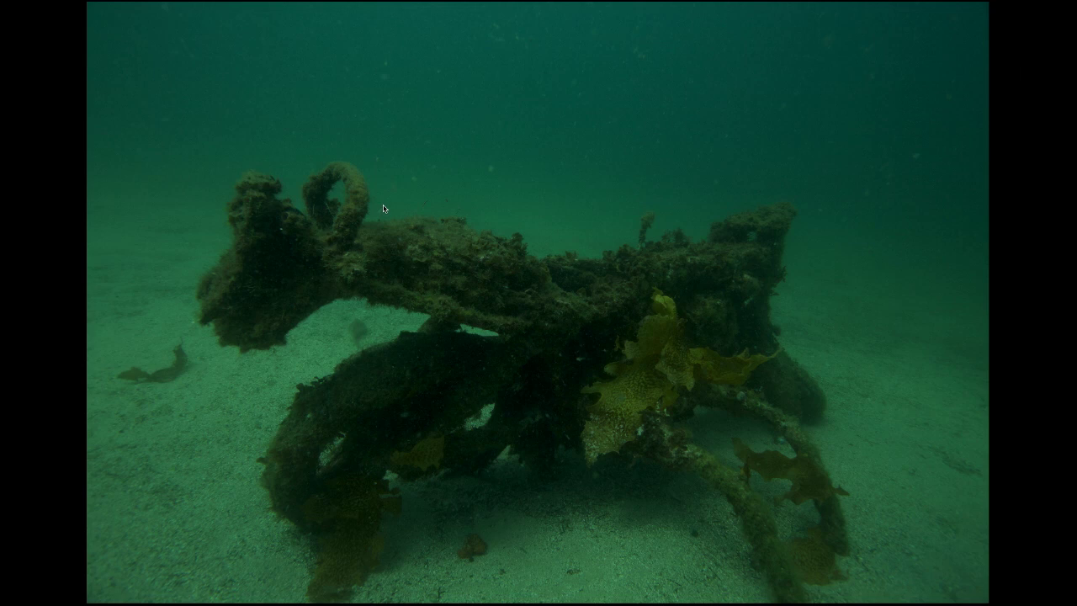
key(h)
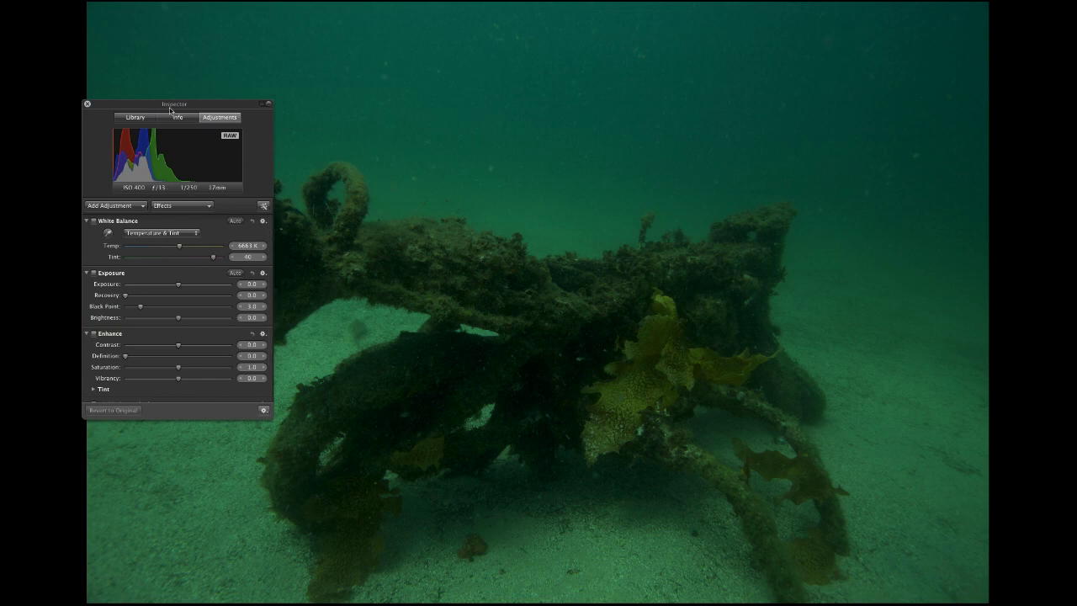
drag(164, 103, 183, 51)
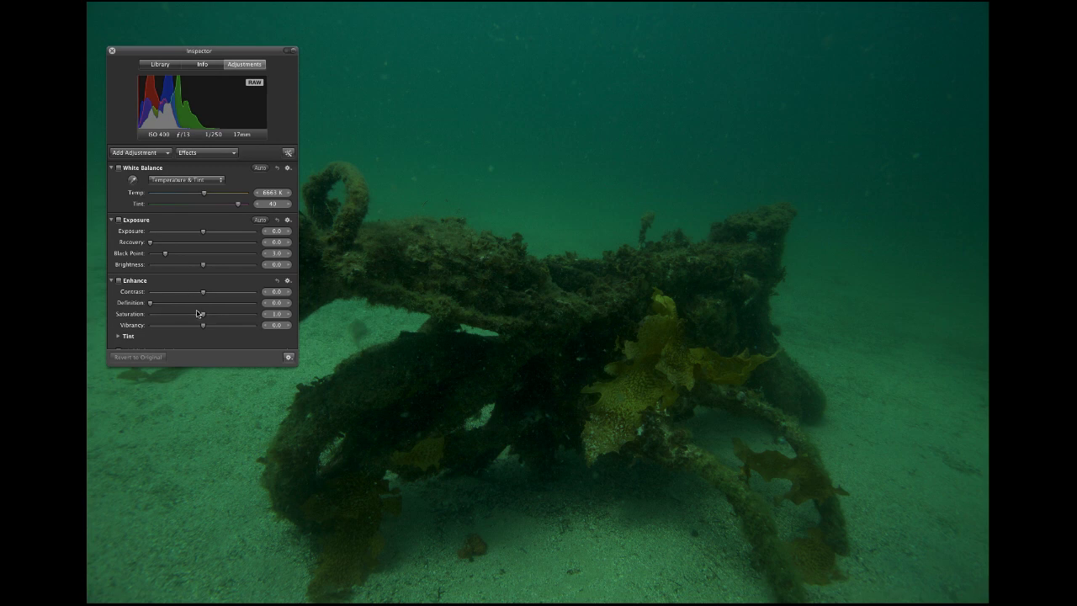
- Set the wreck photo's white balance by sampling neutral grey from the sand beneath the wreck
click(133, 181)
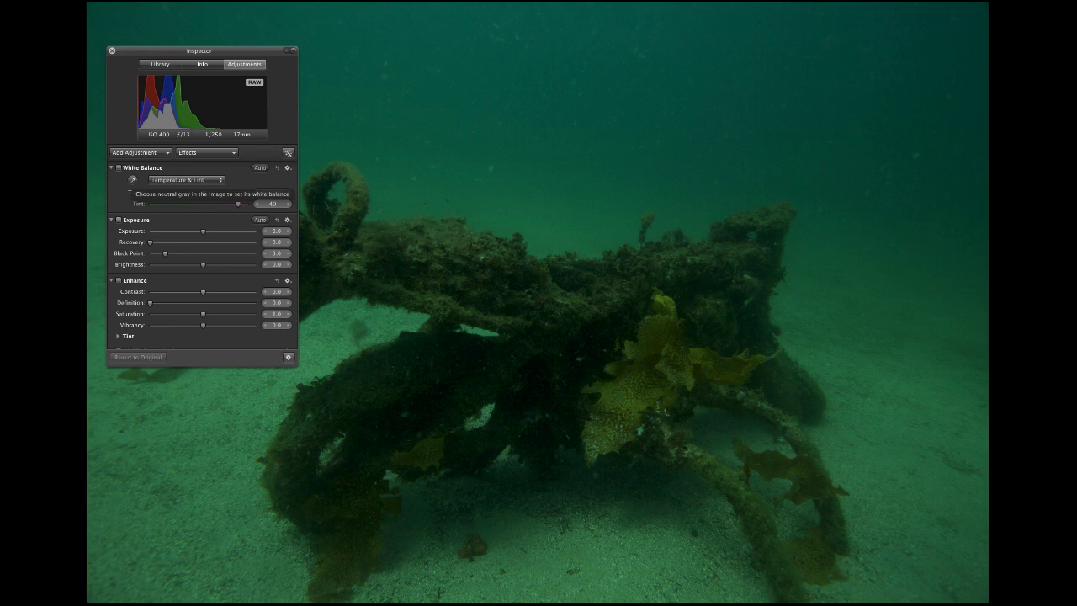
click(136, 182)
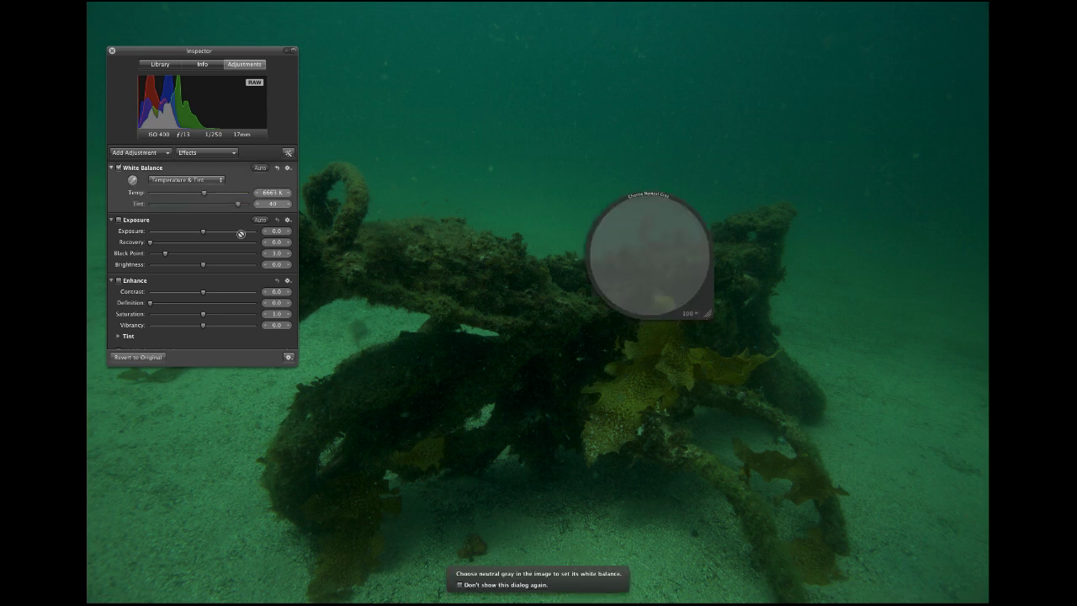
click(470, 519)
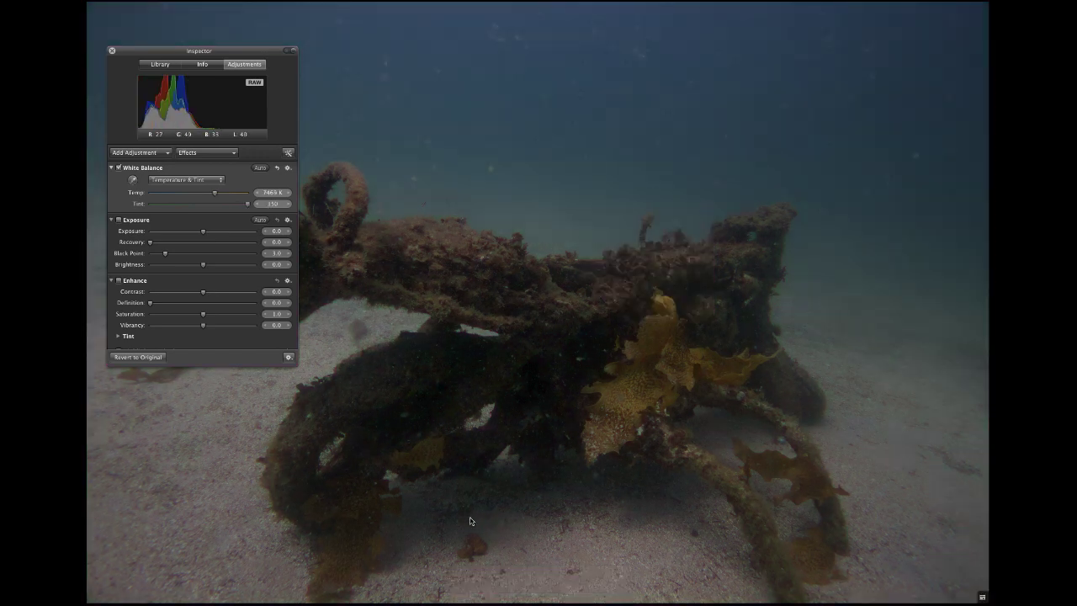
- Move the inspector aside and compare the wreck photo with the white balance correction off and on
drag(214, 53, 189, 30)
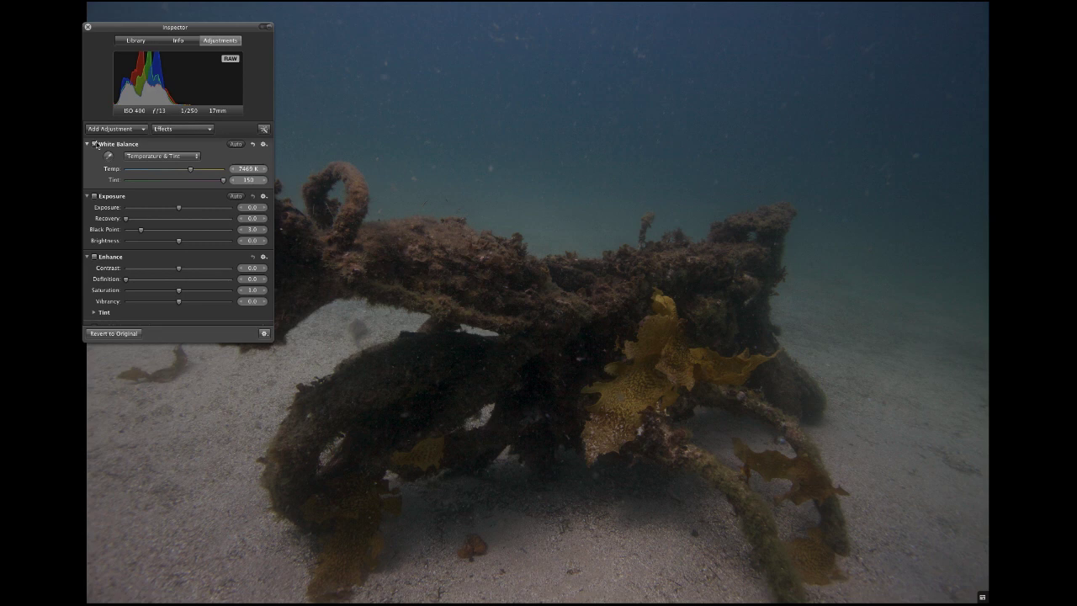
click(94, 144)
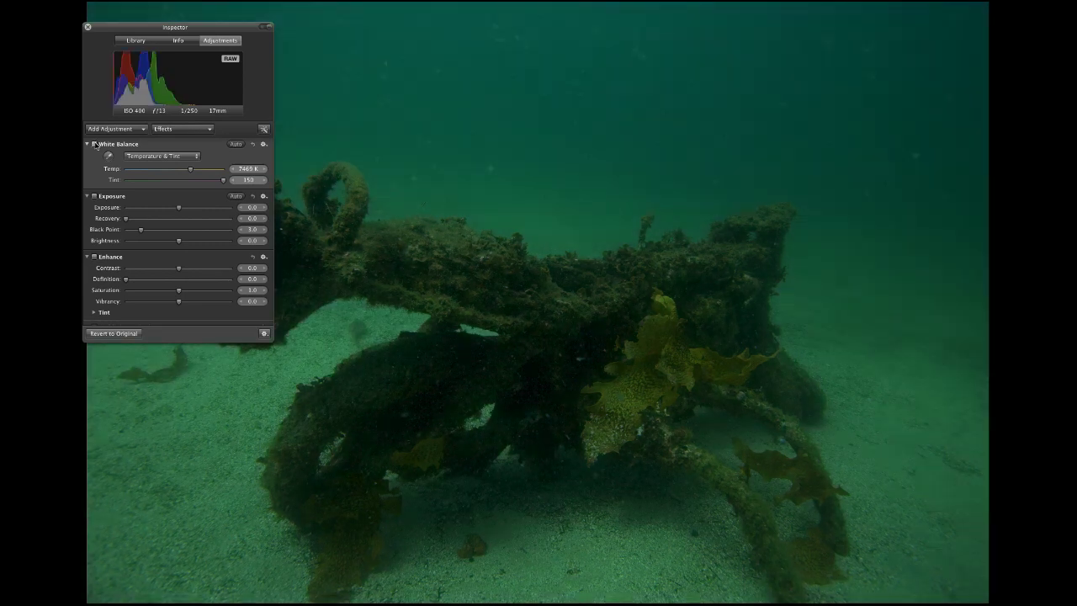
click(94, 144)
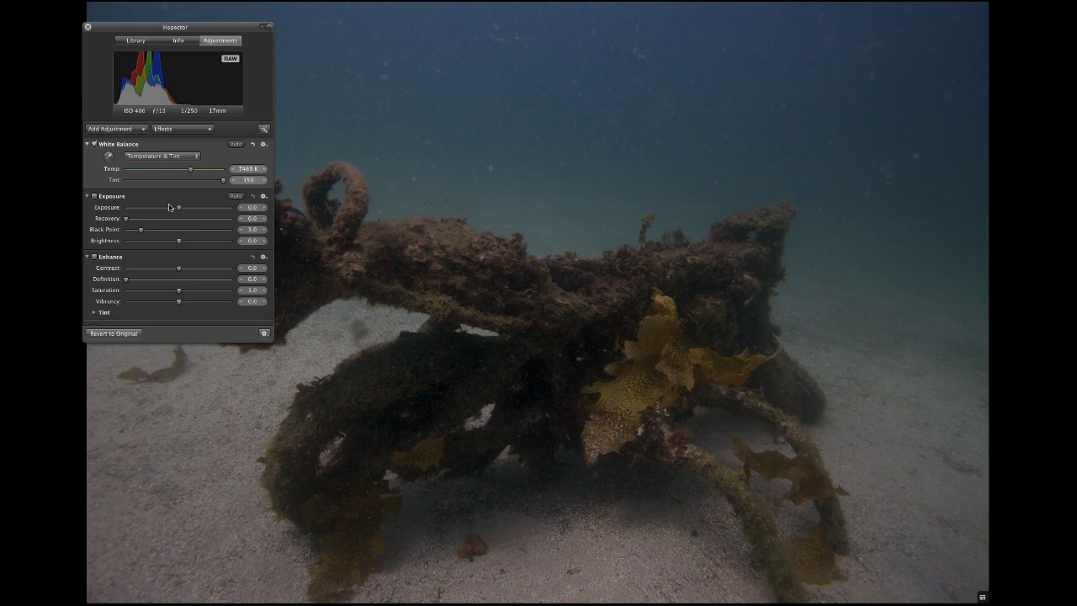
- Raise the wreck photo's exposure to about 1.11 and check for clipped highlights with the Recovery preview
drag(180, 210, 208, 211)
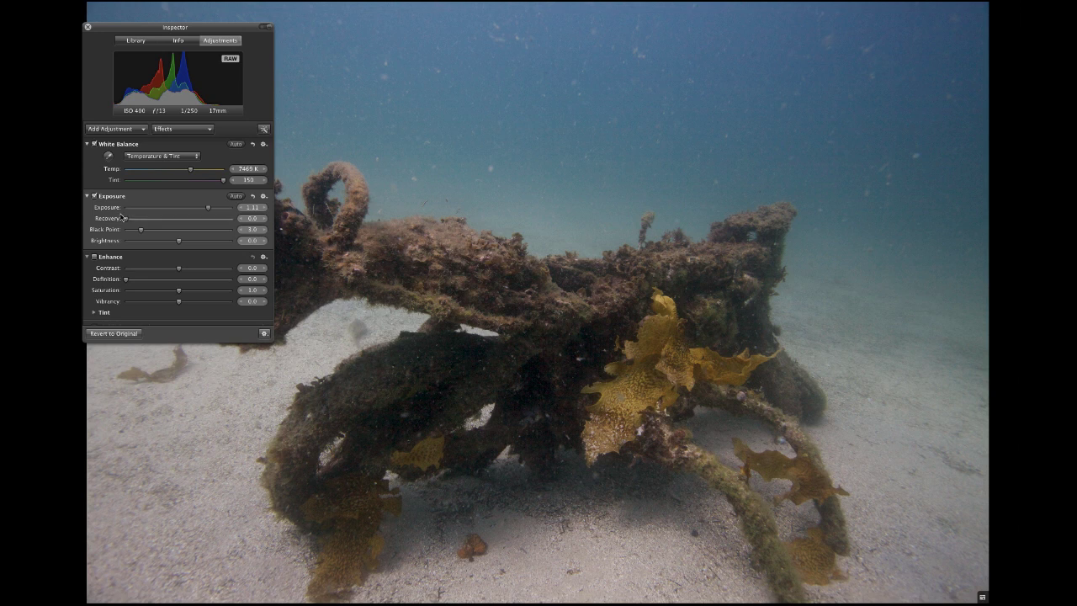
drag(126, 220, 127, 220)
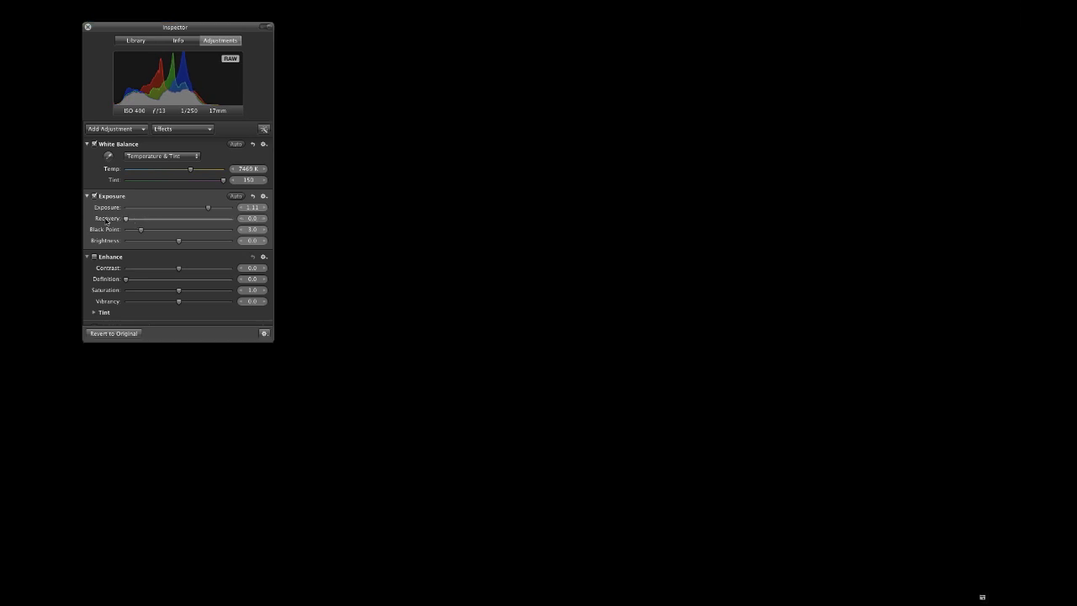
- Go back four items to the photo of the snorkeller above the fish school and show it full screen
key(f)
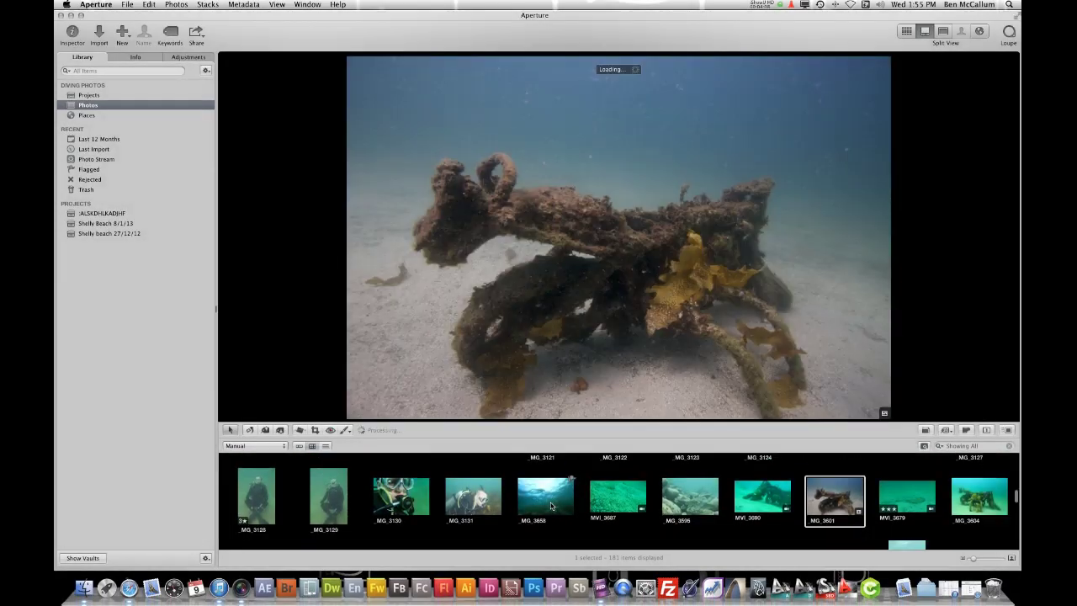
key(Left)
key(Left)
key(Left)
key(Left)
key(f)
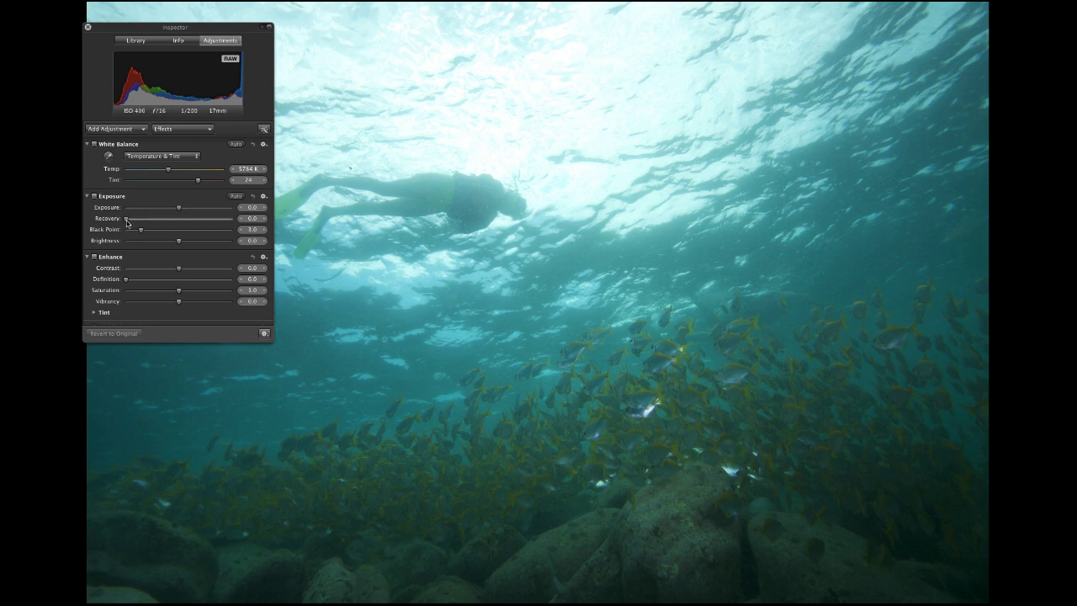
- Preview the clipped highlights in the snorkeller photo and set Recovery to about 0.58
drag(126, 222, 128, 224)
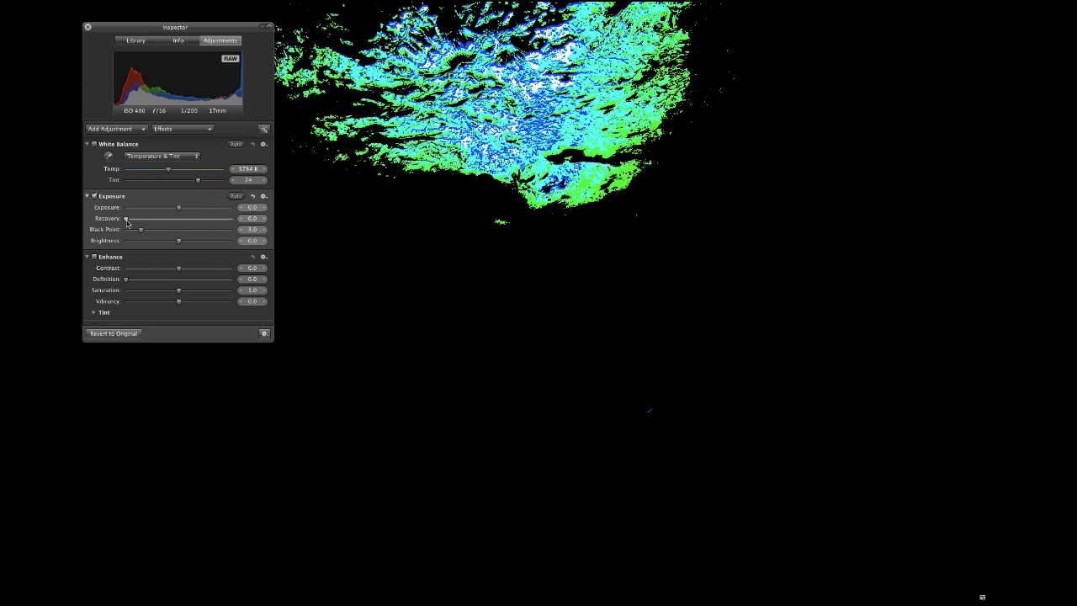
drag(127, 222, 167, 221)
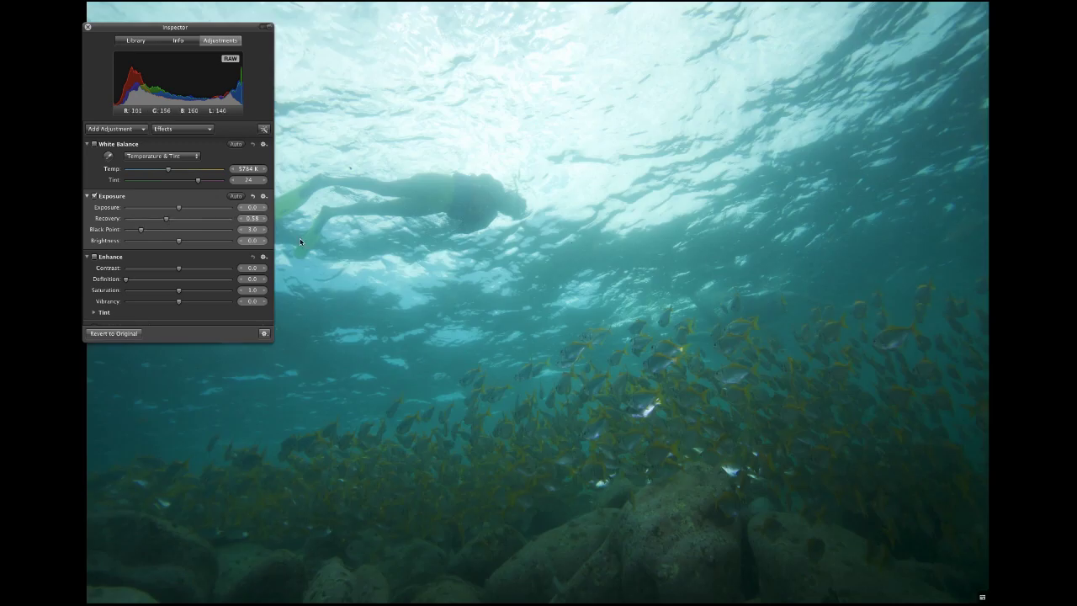
- Compare the snorkeller photo repeatedly with the exposure adjustments off and on, leaving them enabled
click(95, 196)
click(94, 196)
click(94, 196)
click(95, 196)
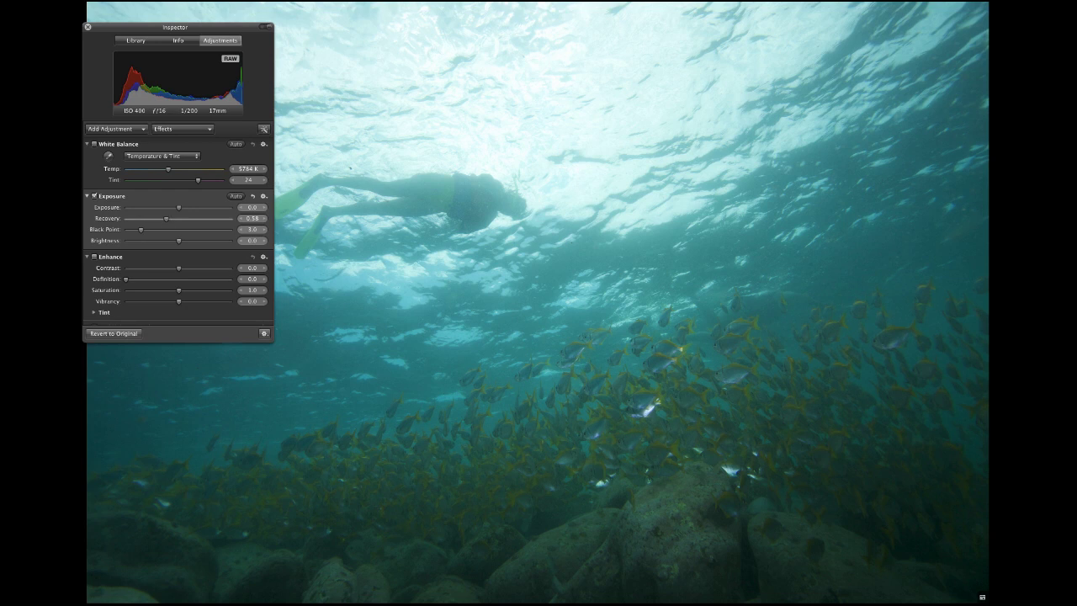
- Leave the full-screen view and browse the diving library's thumbnails for another photo to adjust
key(Escape)
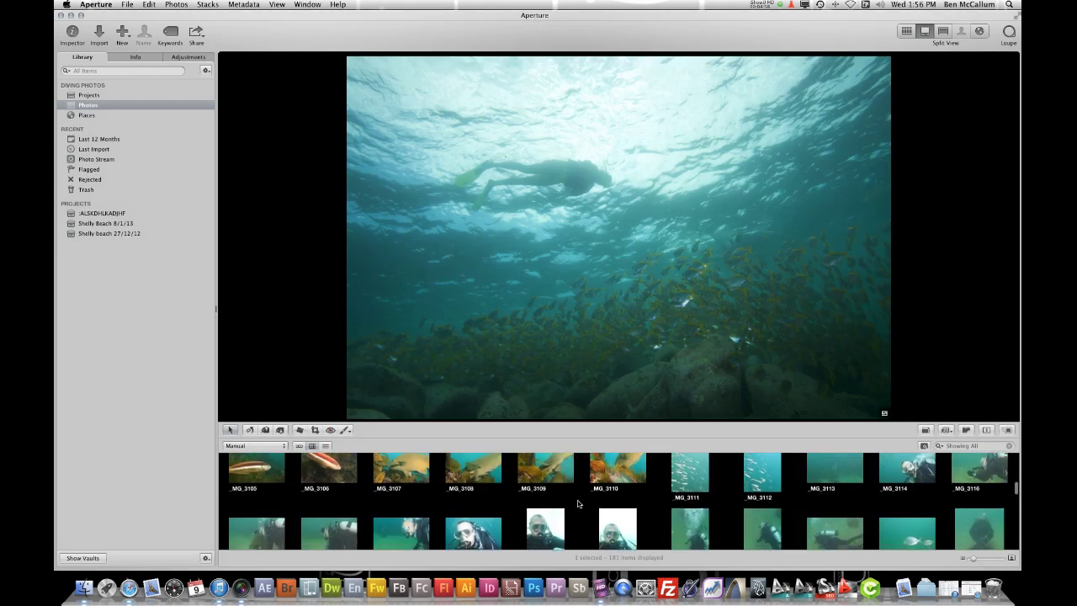
scroll(578, 503, up, 5)
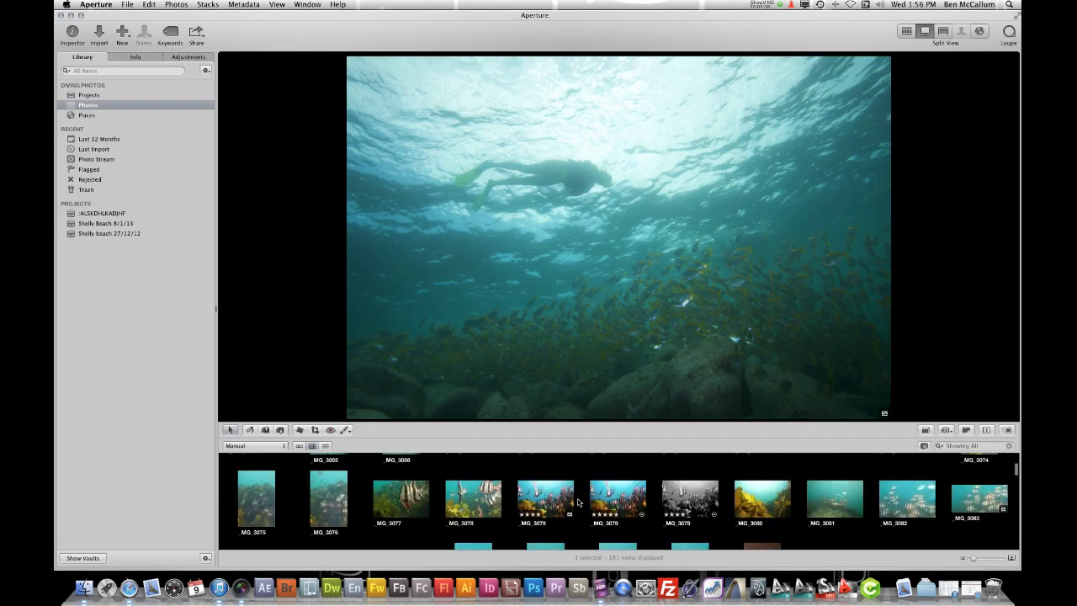
scroll(578, 503, up, 2)
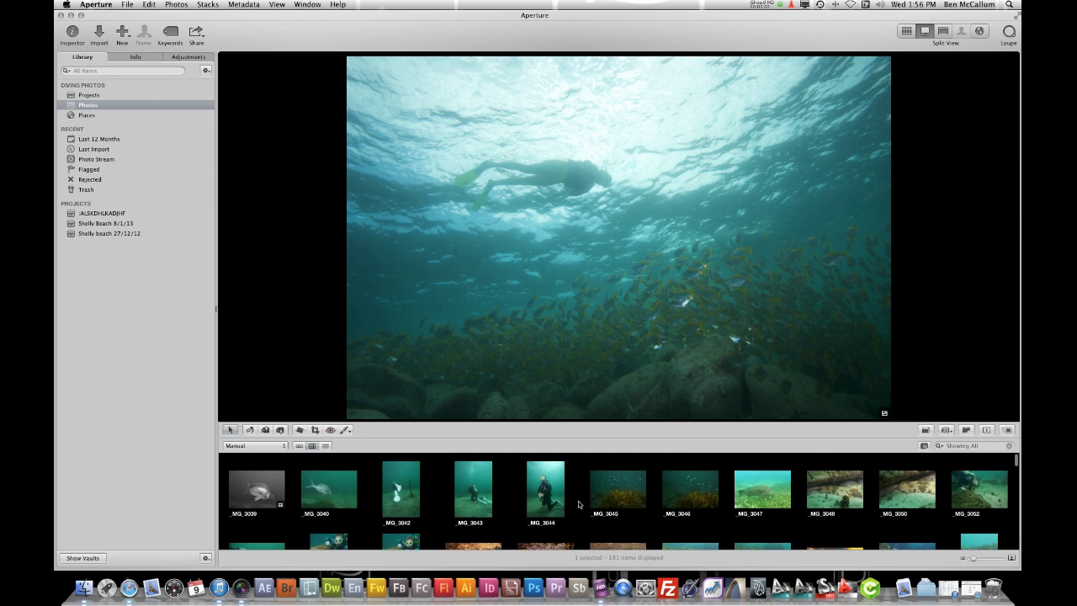
scroll(578, 503, down, 3)
scroll(578, 503, down, 6)
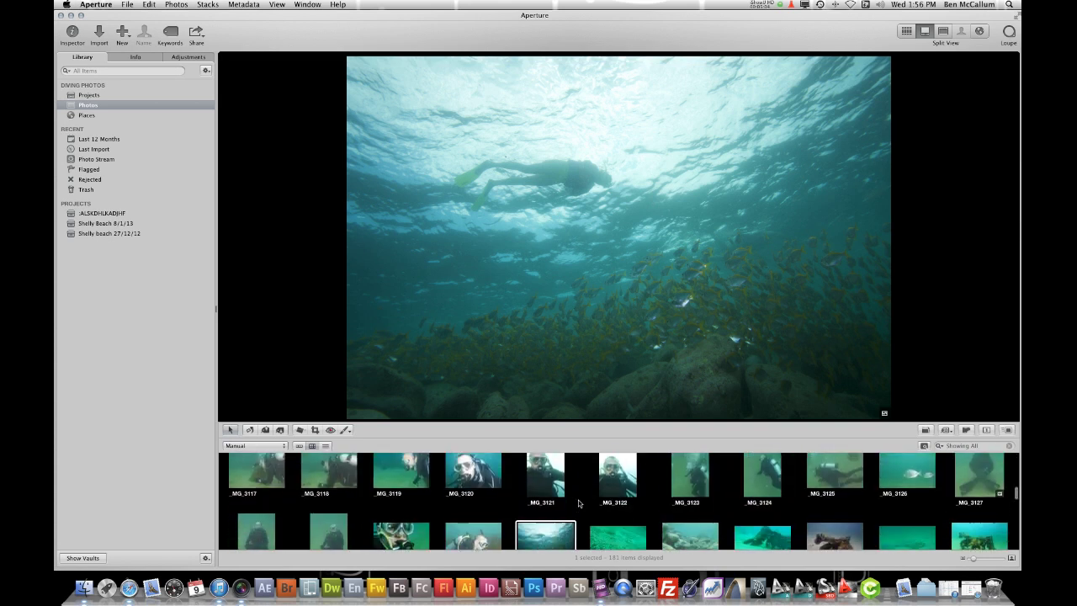
scroll(578, 503, down, 2)
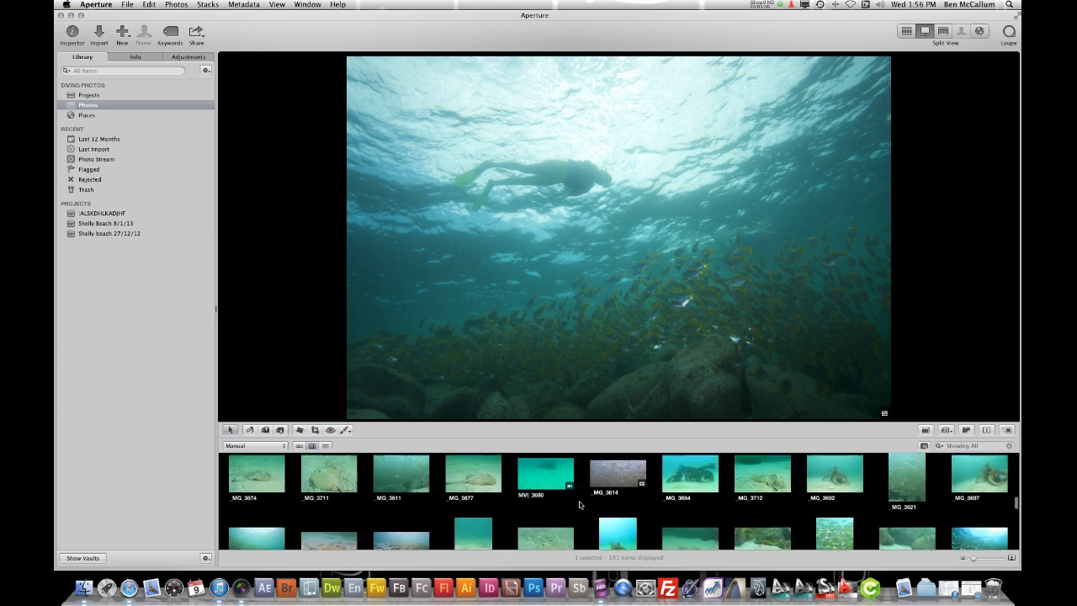
scroll(579, 505, up, 1)
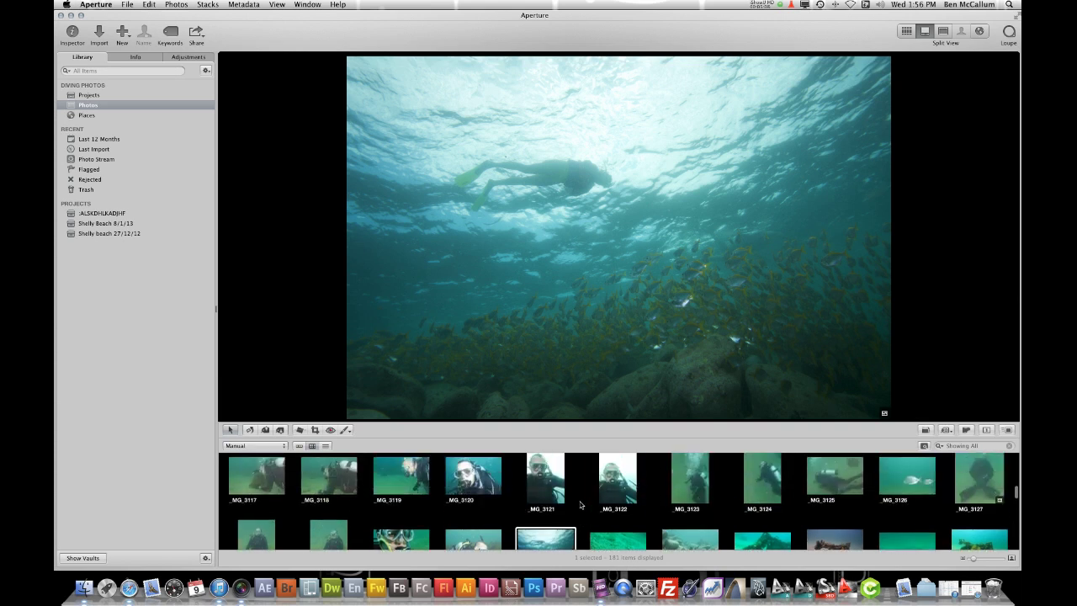
scroll(580, 504, up, 3)
scroll(580, 504, up, 5)
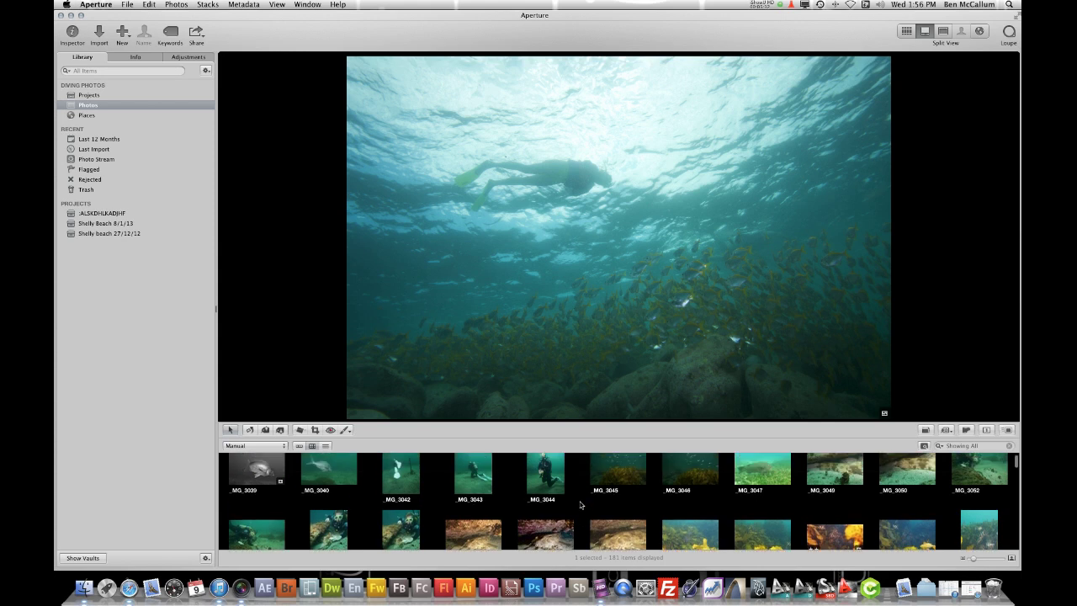
scroll(580, 505, up, 1)
scroll(580, 504, down, 6)
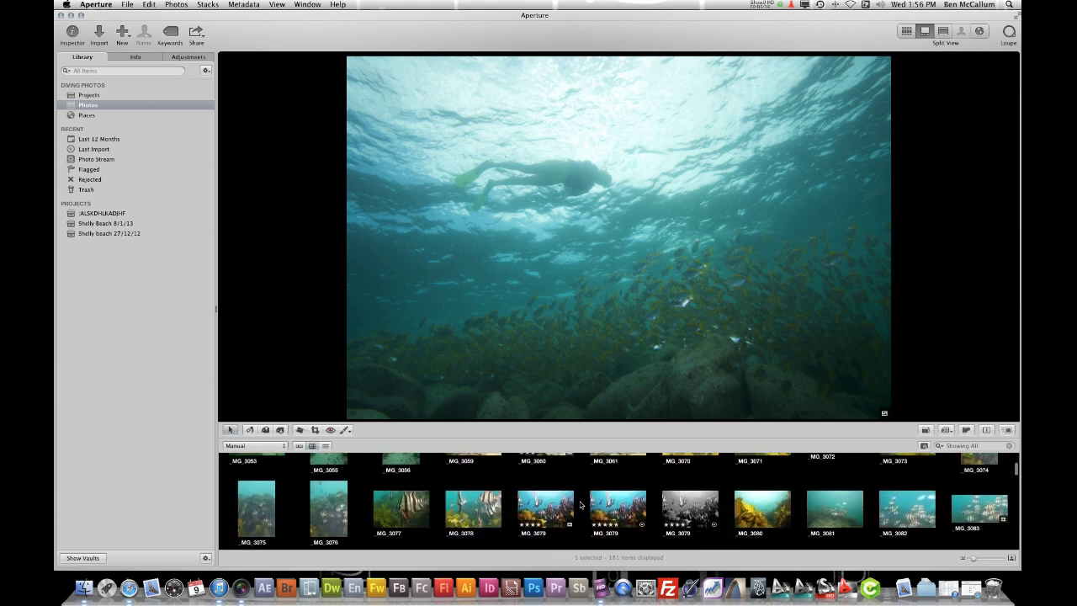
scroll(580, 505, down, 6)
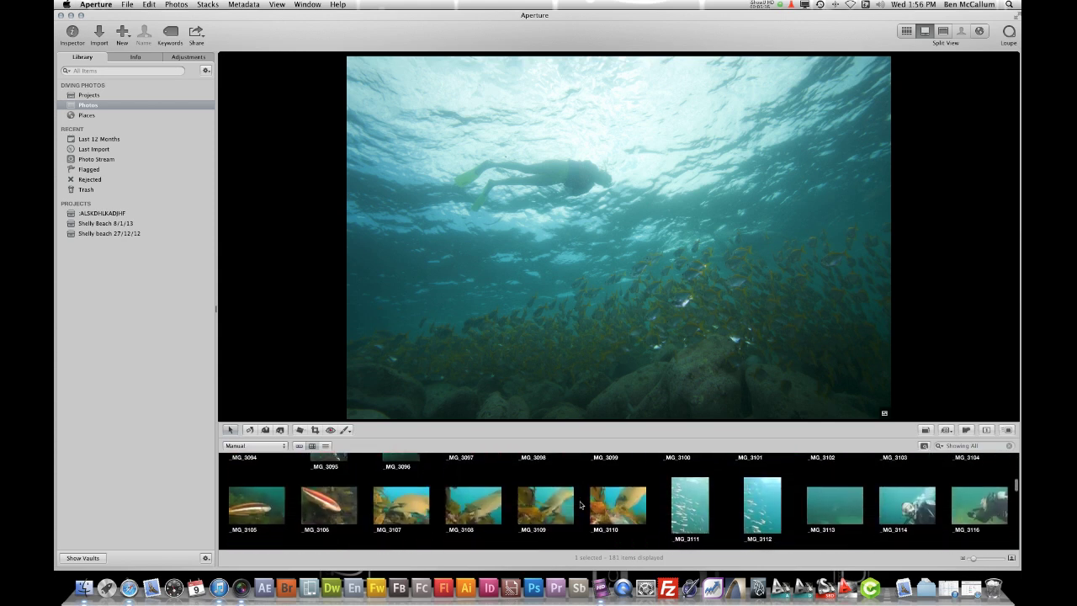
scroll(579, 504, down, 5)
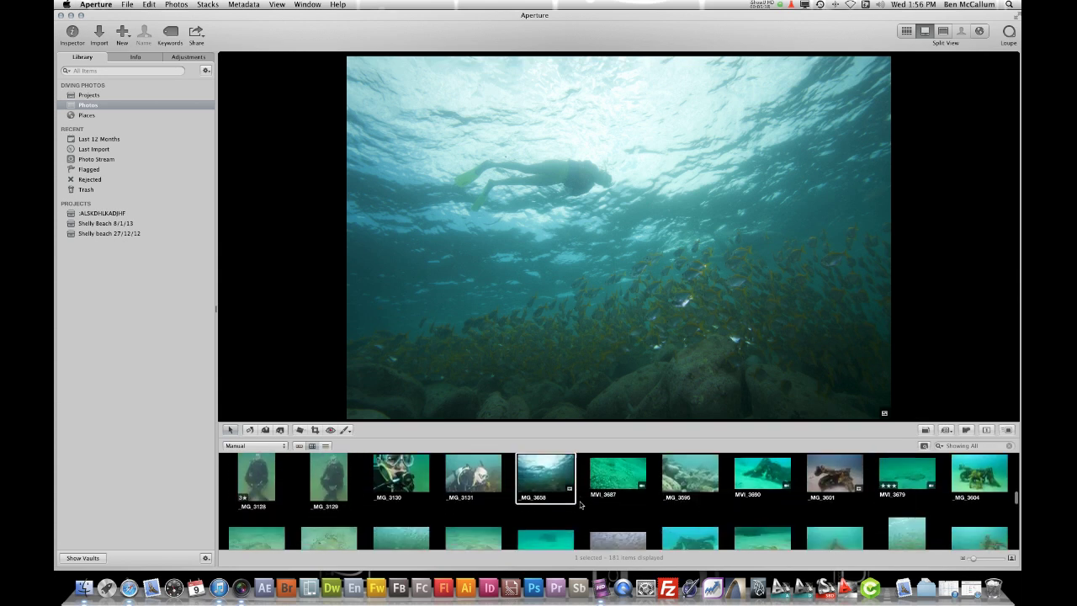
- Show the wreck photo _MG_3601 full screen with its adjustments and set its Black Point to 0.0
click(833, 500)
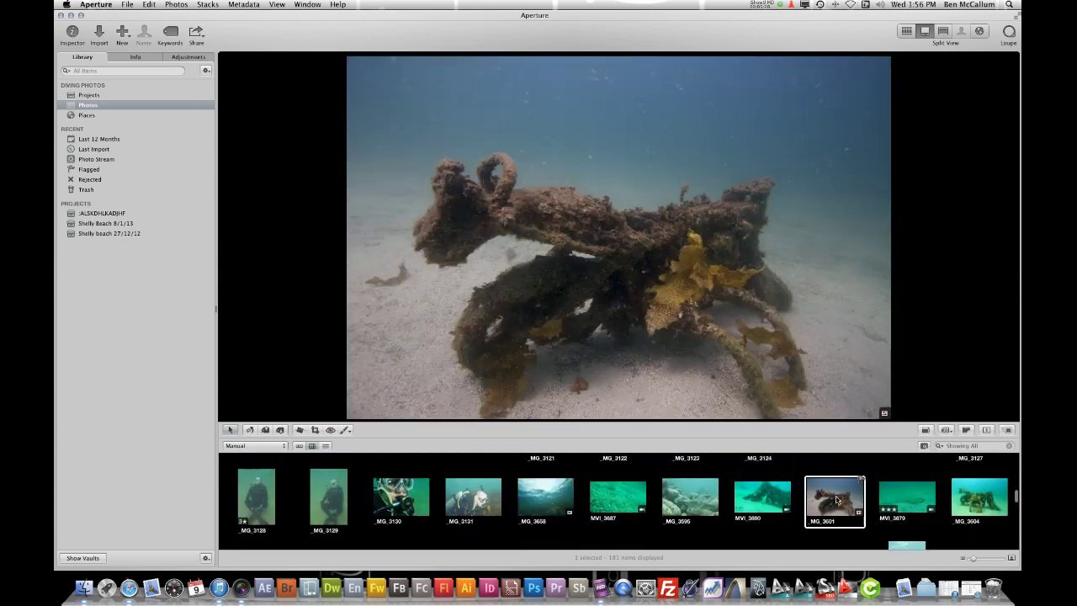
key(f)
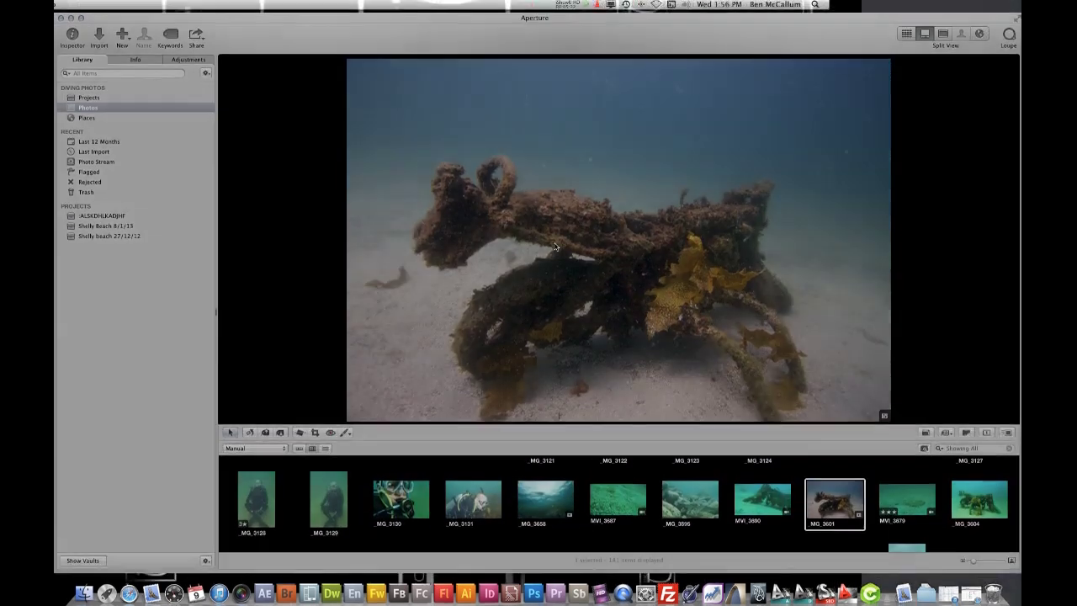
key(h)
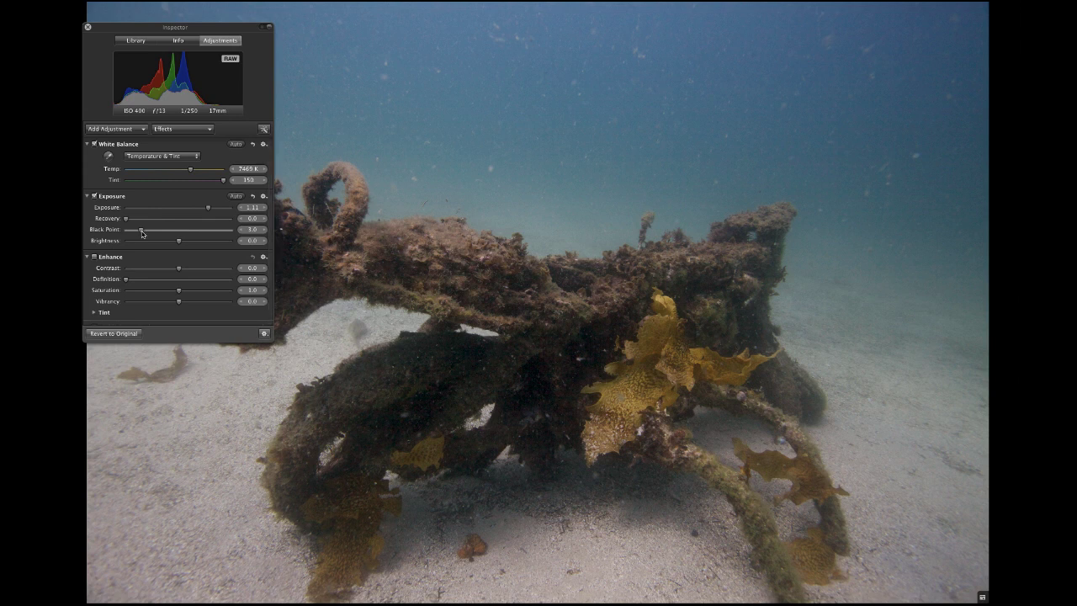
mouse_move(141, 233)
mouse_down()
mouse_move(175, 233)
mouse_move(115, 237)
mouse_move(136, 234)
mouse_up()
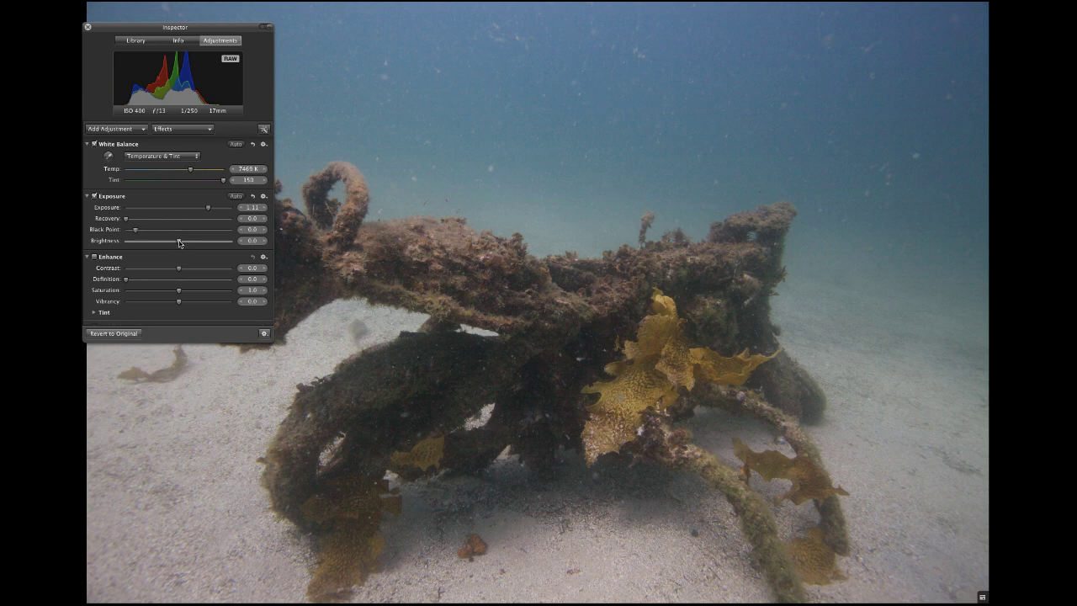
- Try the wreck photo's Brightness at 0.35 and reset it to 0.0
mouse_move(179, 243)
mouse_down()
mouse_move(214, 243)
mouse_move(131, 244)
mouse_move(178, 243)
mouse_up()
drag(180, 244, 215, 246)
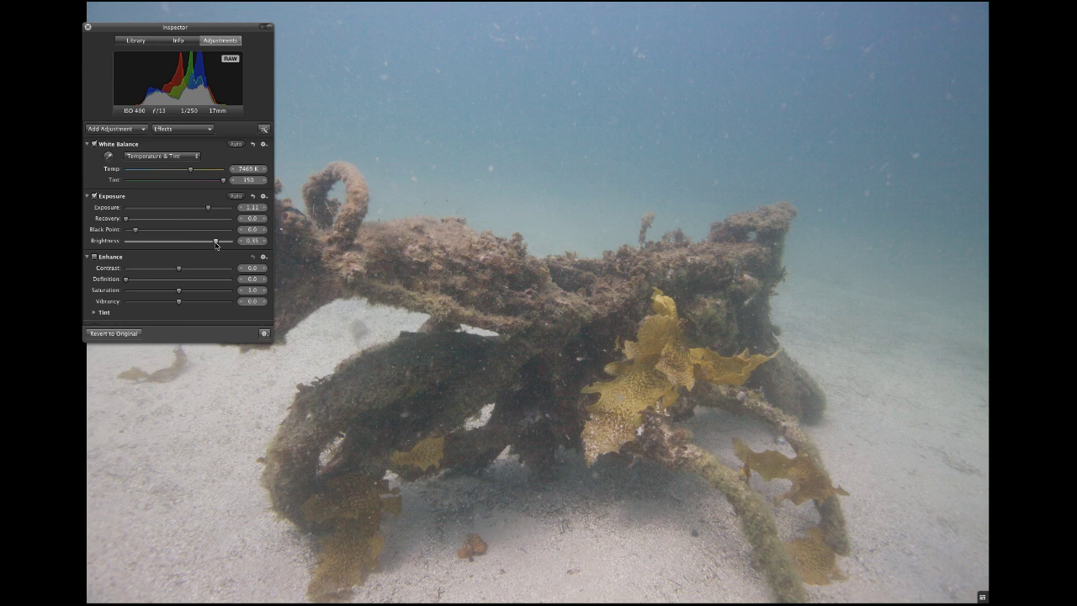
double_click(215, 243)
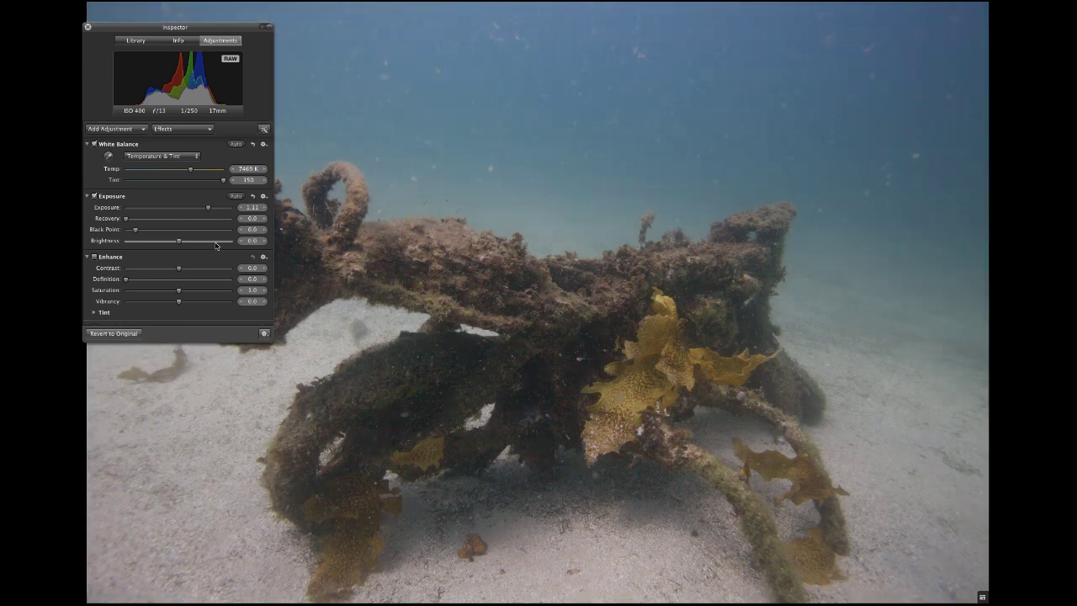
- Try the wreck photo's Contrast at its minimum and reset it to 0.0
key(ctrl+h)
scroll(127, 239, down, 3)
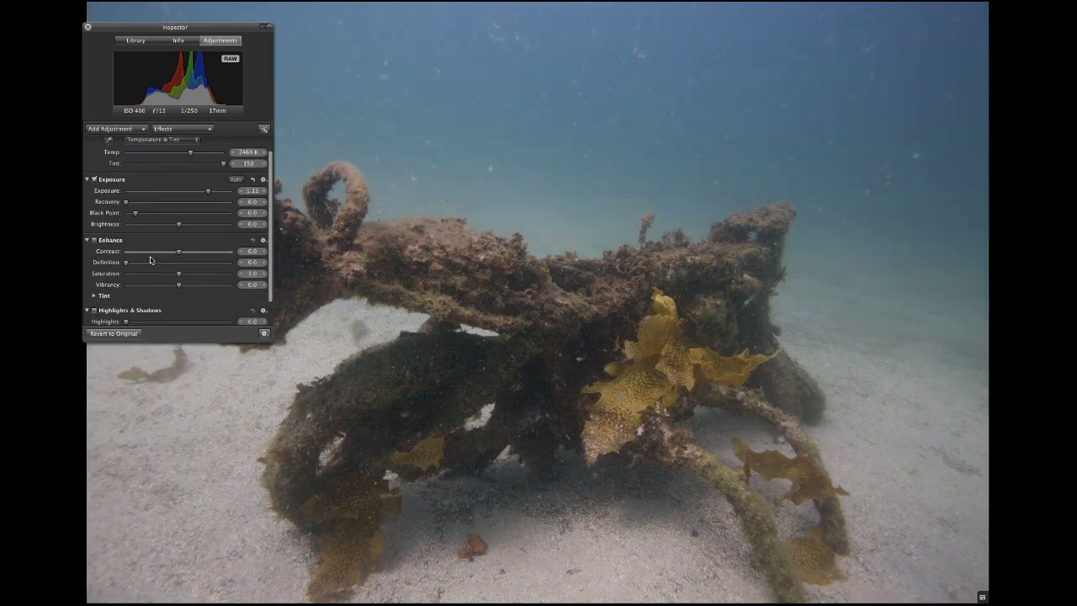
scroll(135, 242, down, 1)
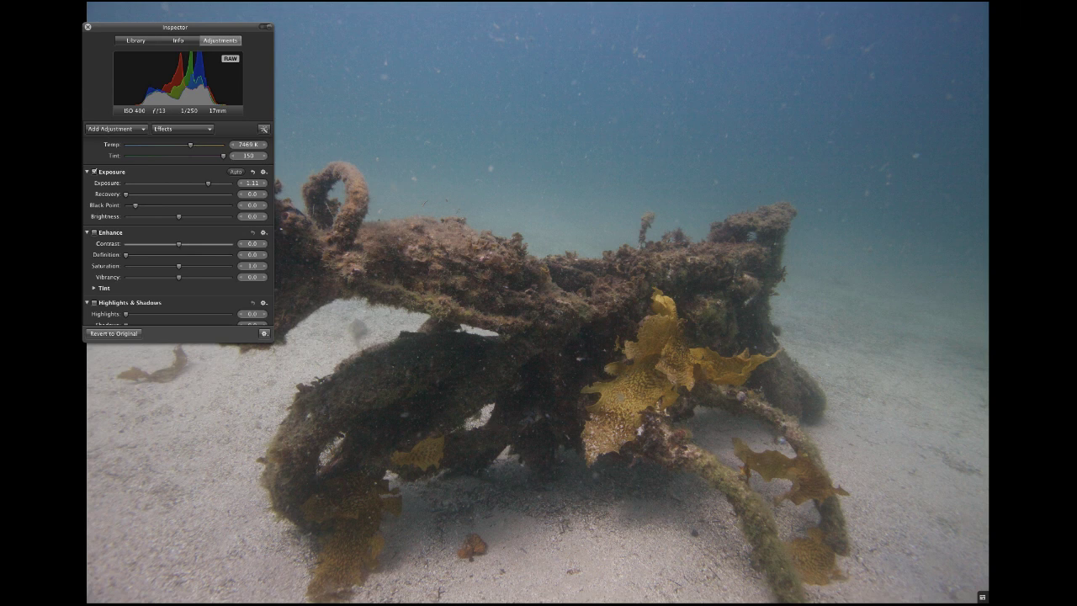
drag(178, 243, 124, 251)
double_click(126, 245)
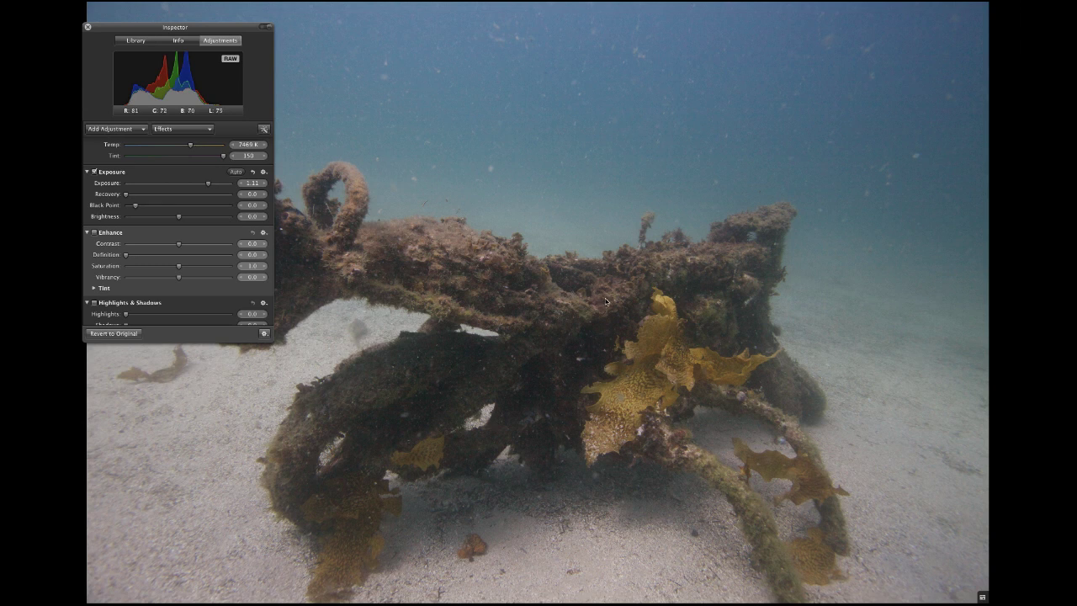
- Zoom the wreck photo to 100%, try a Definition of 1.0 and reset it to 0.0
key(z)
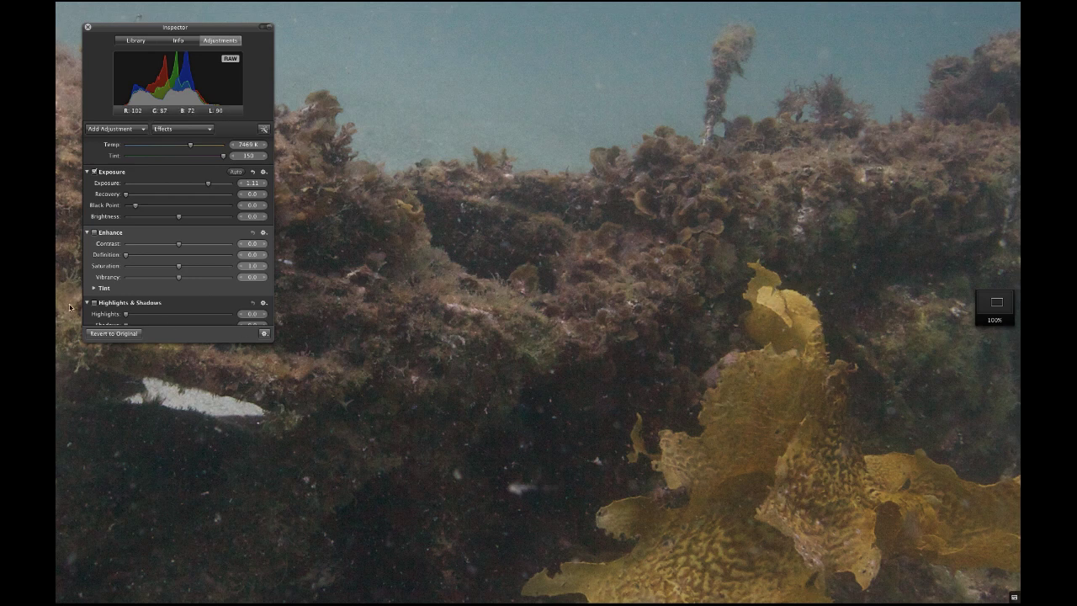
drag(126, 257, 256, 258)
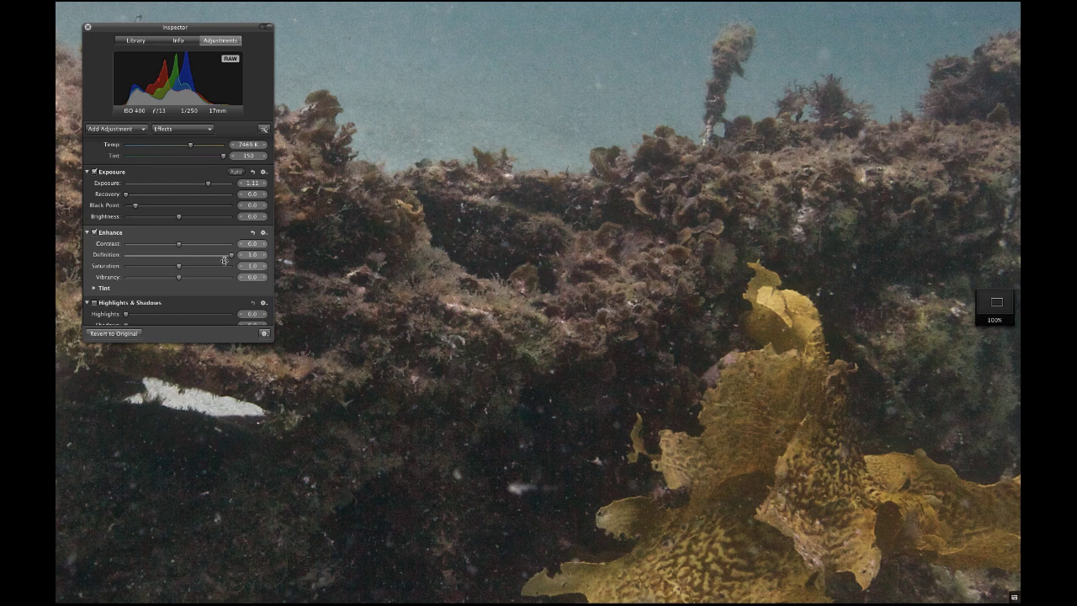
double_click(232, 257)
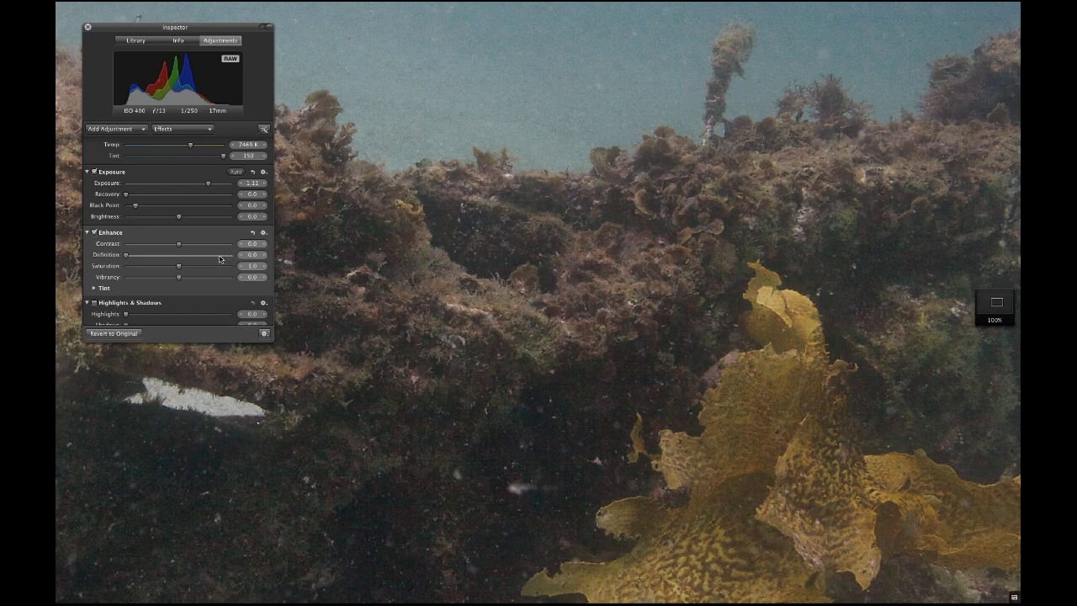
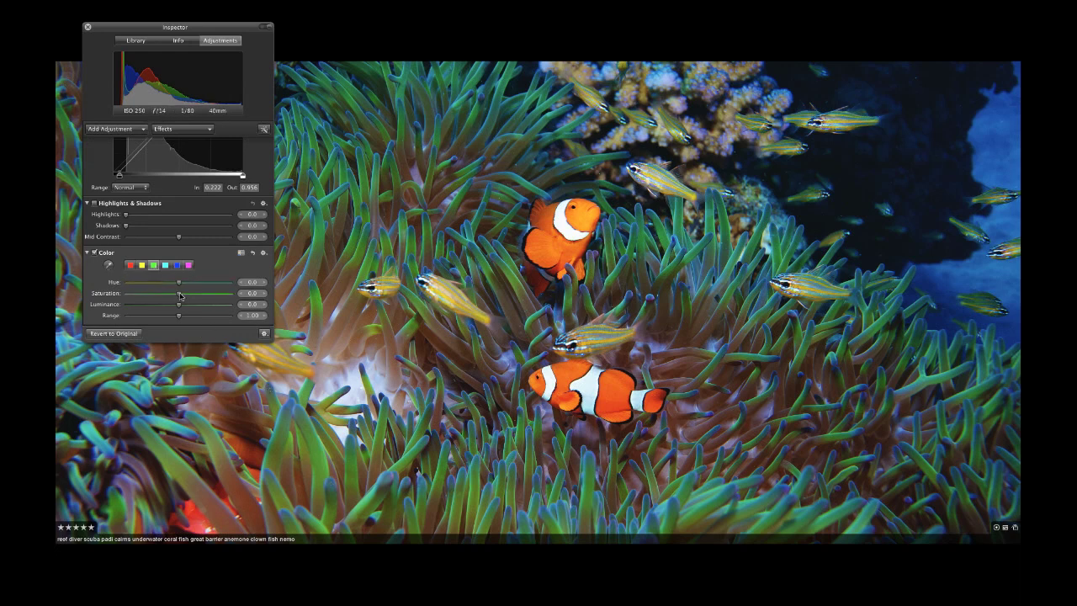
- Raise the clownfish photo's green saturation to about 75 and green luminance to about 70, and set Black Point to about 28
drag(183, 295, 235, 310)
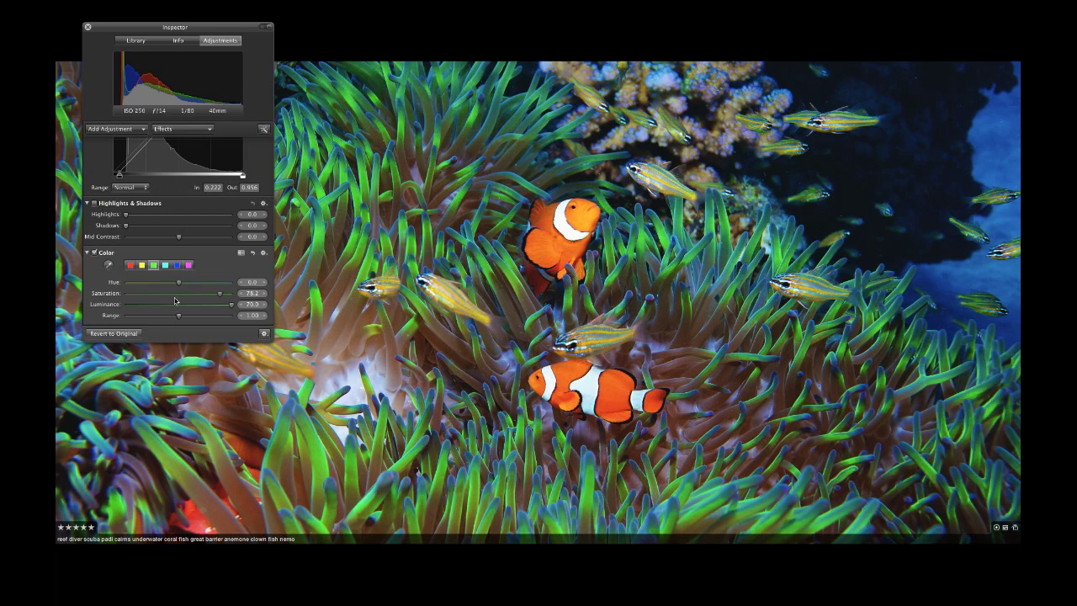
scroll(181, 286, up, 10)
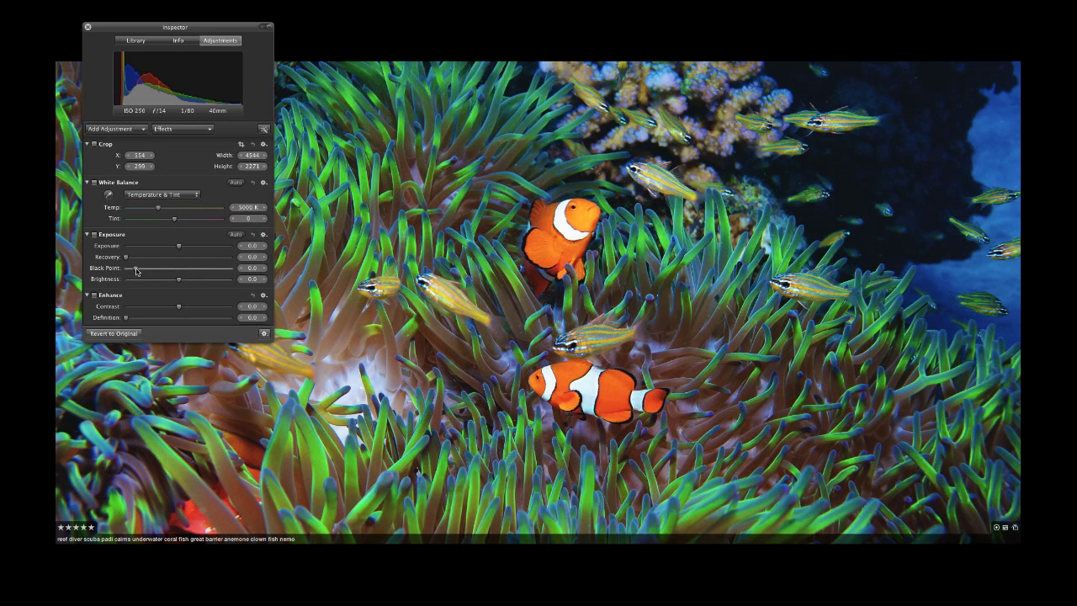
drag(136, 271, 195, 271)
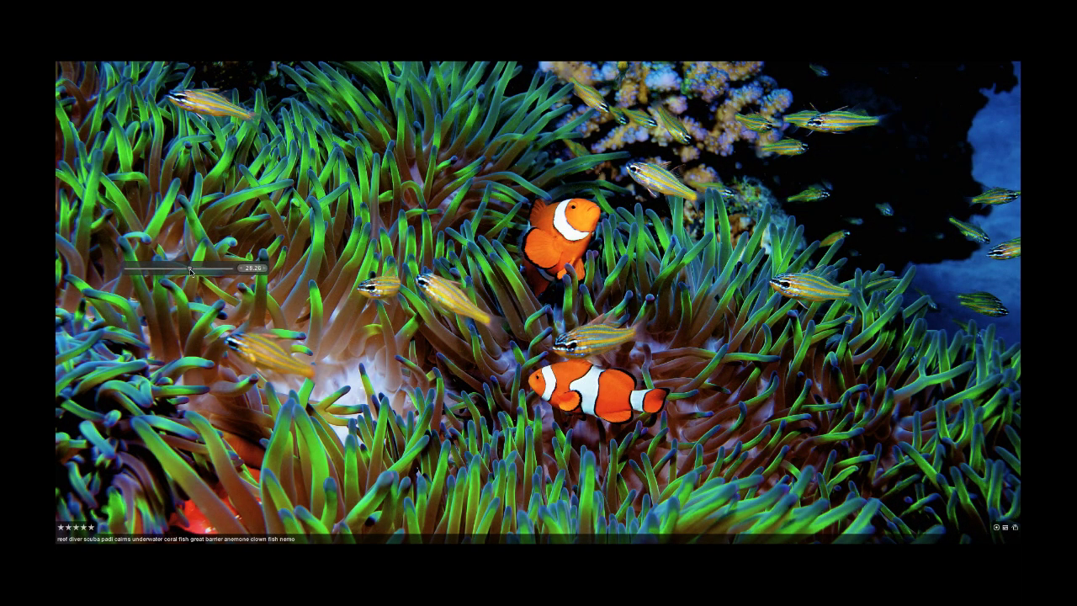
drag(190, 272, 190, 271)
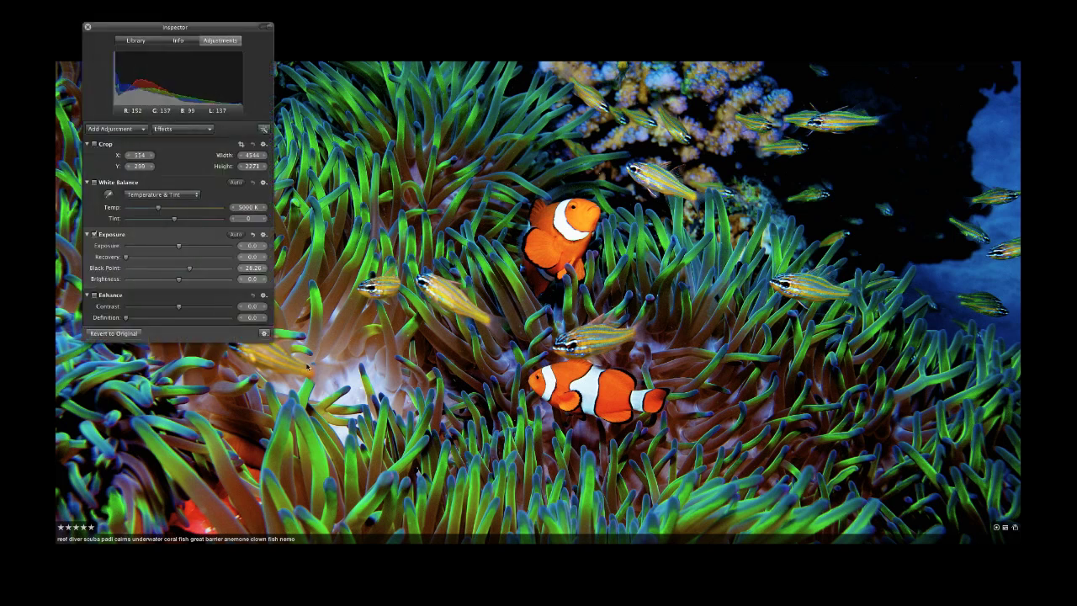
- Return the clownfish photo from full screen to the split view and browse back to the library's earlier thumbnails
key(h)
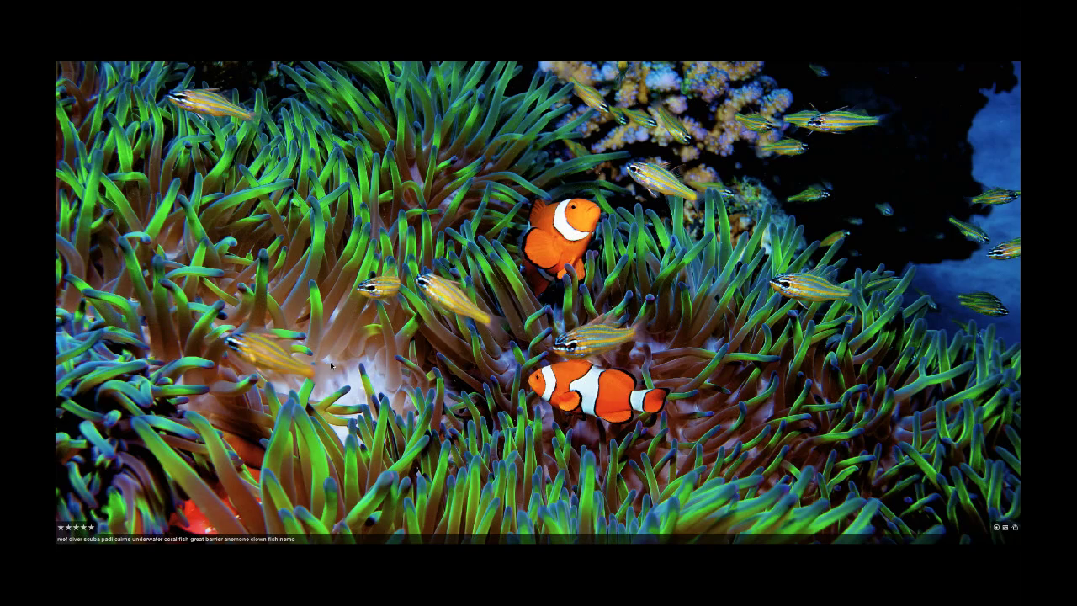
key(f)
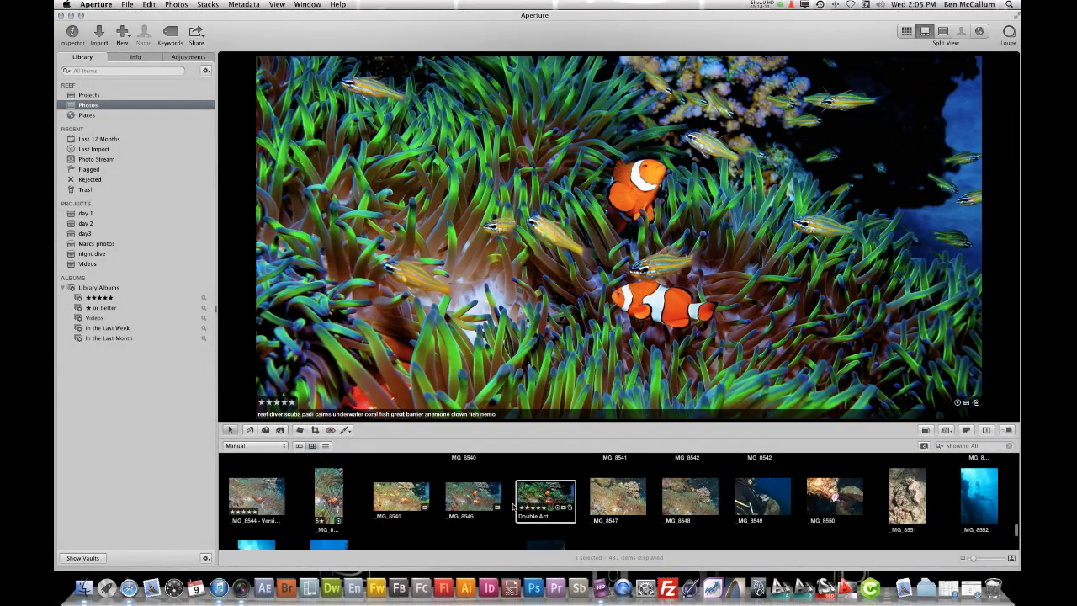
scroll(513, 506, up, 15)
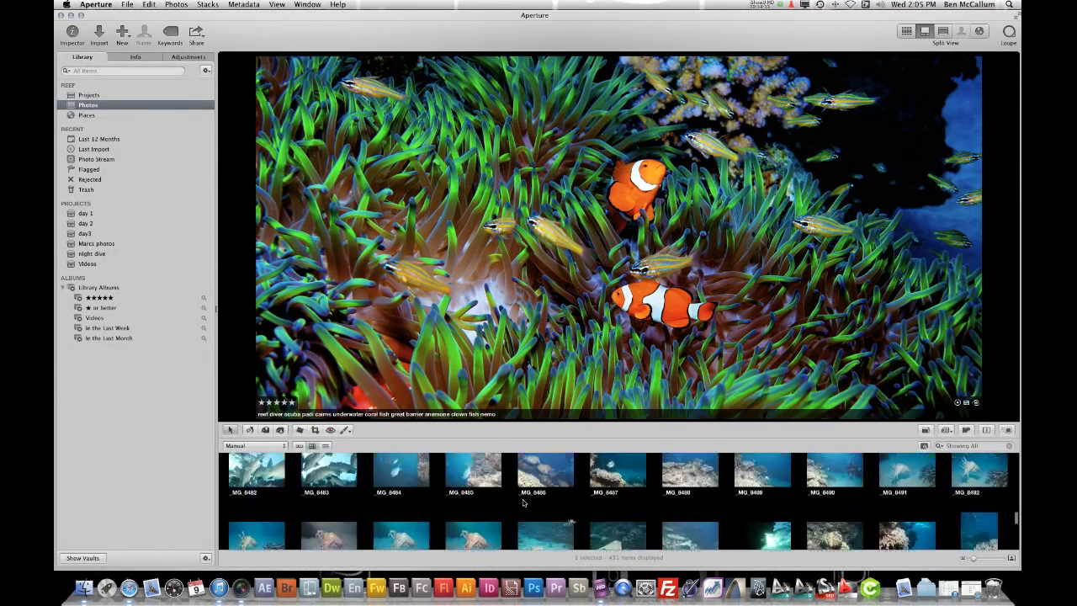
scroll(523, 502, up, 20)
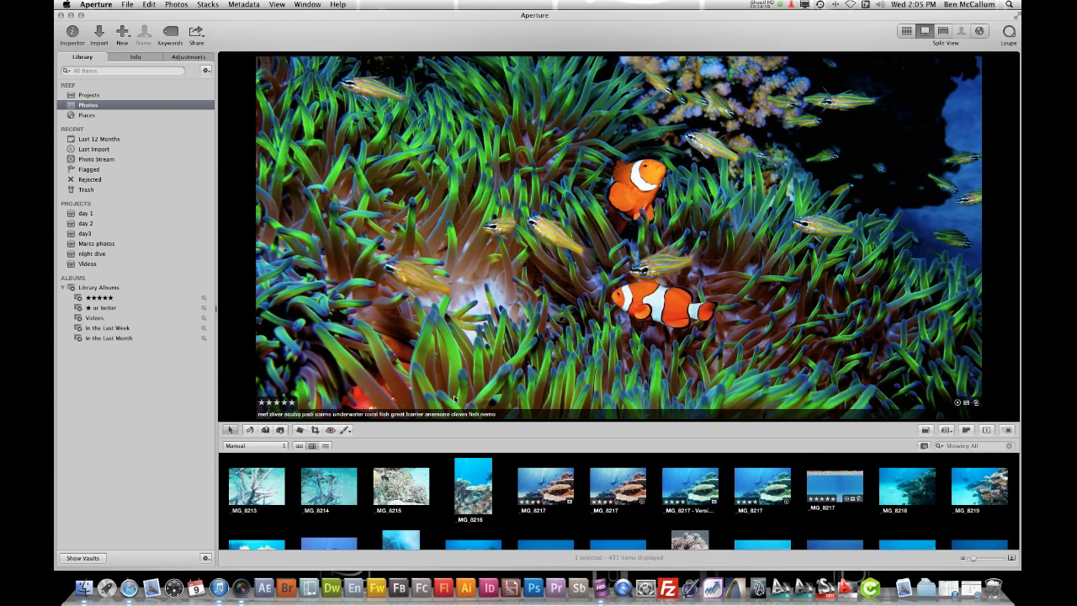
- Try to straighten the clownfish photo with the Straighten tool
click(299, 430)
drag(310, 277, 315, 318)
- Crop the clownfish photo more tightly around both clownfish, keeping the original aspect ratio
click(315, 429)
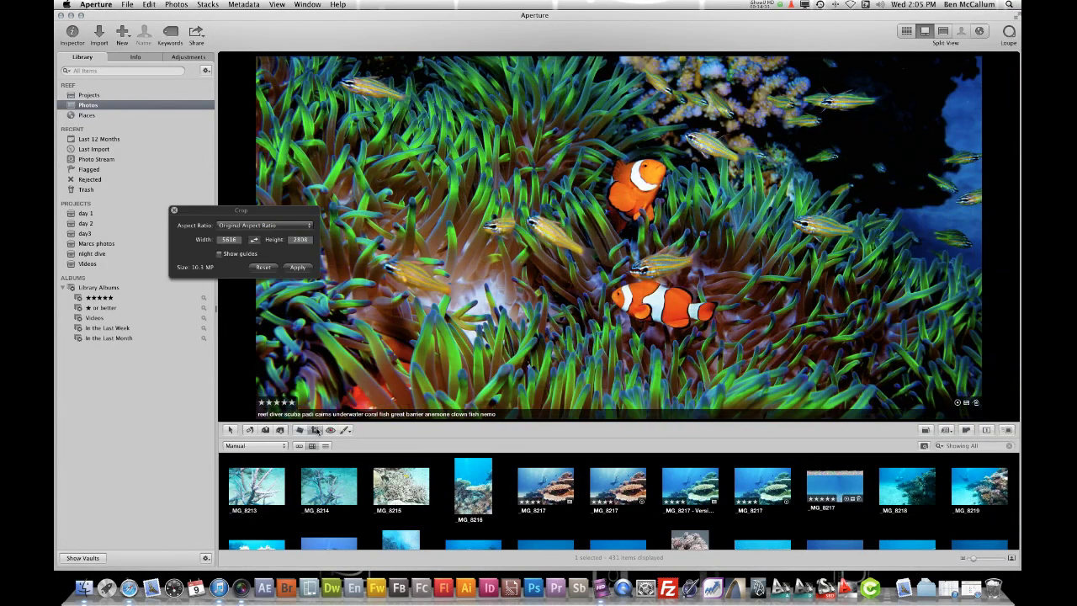
click(310, 227)
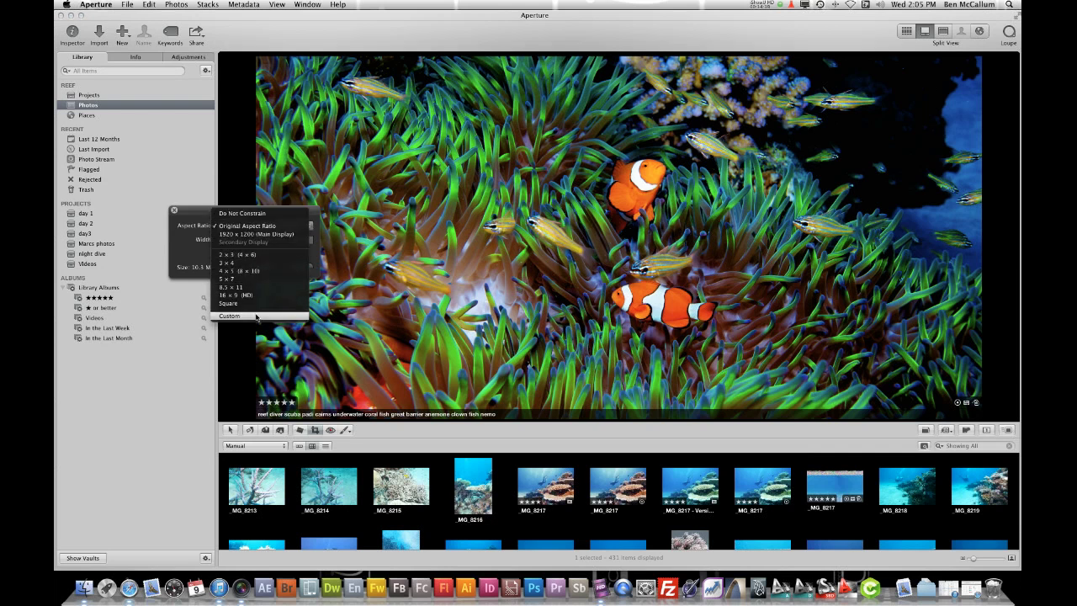
click(187, 249)
drag(303, 100, 848, 337)
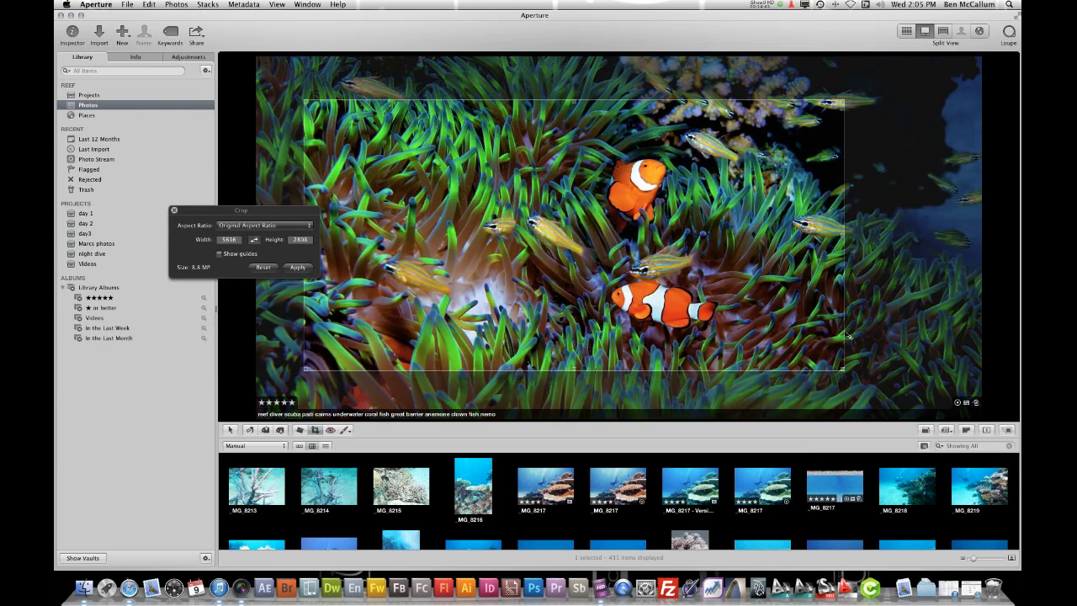
key(Return)
key(super+z)
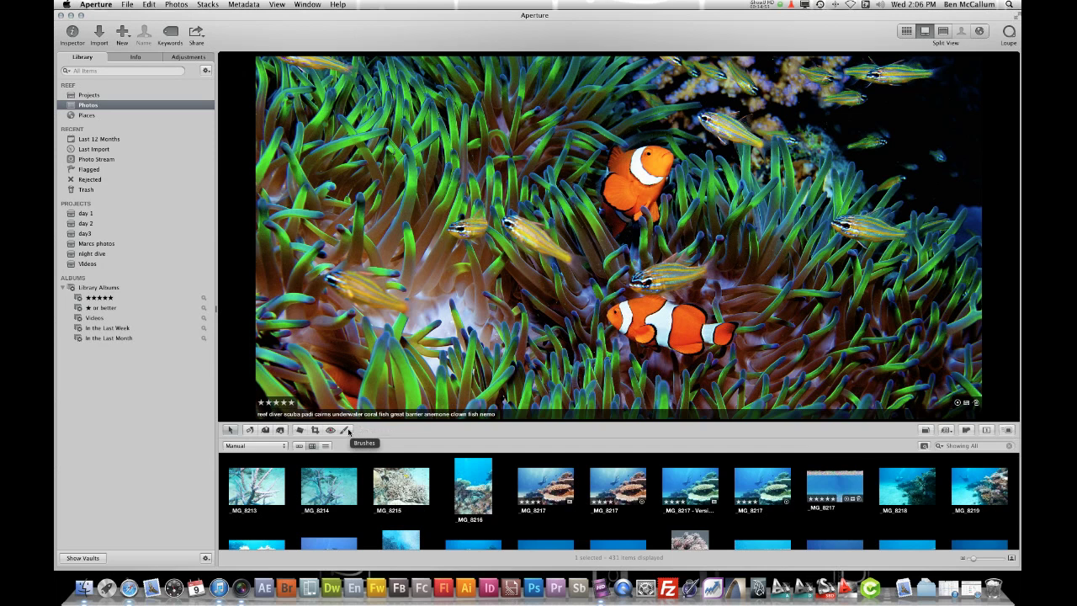
click(344, 430)
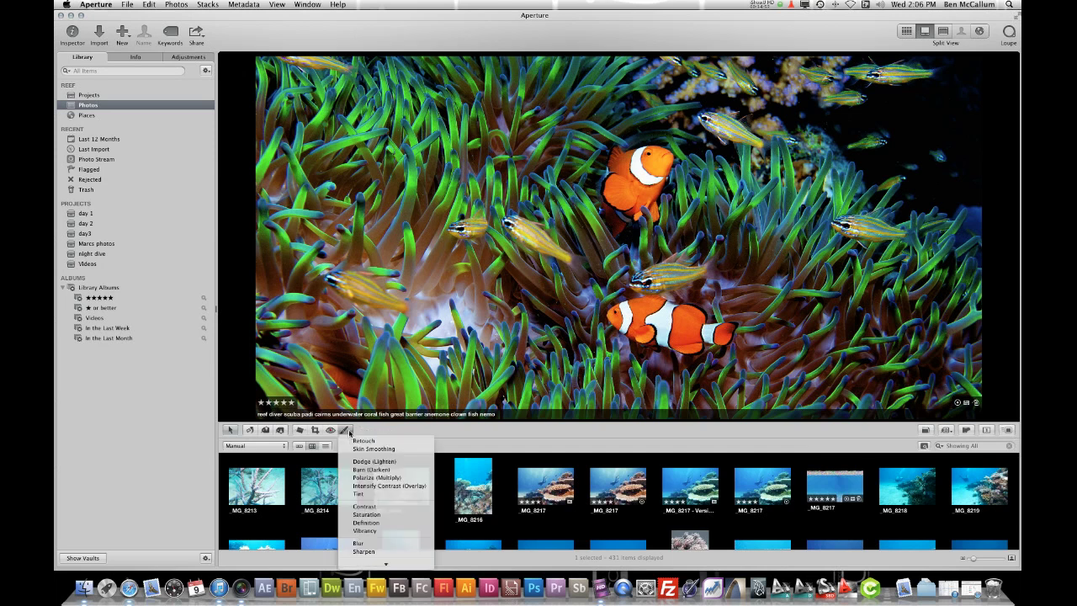
mouse_move(386, 563)
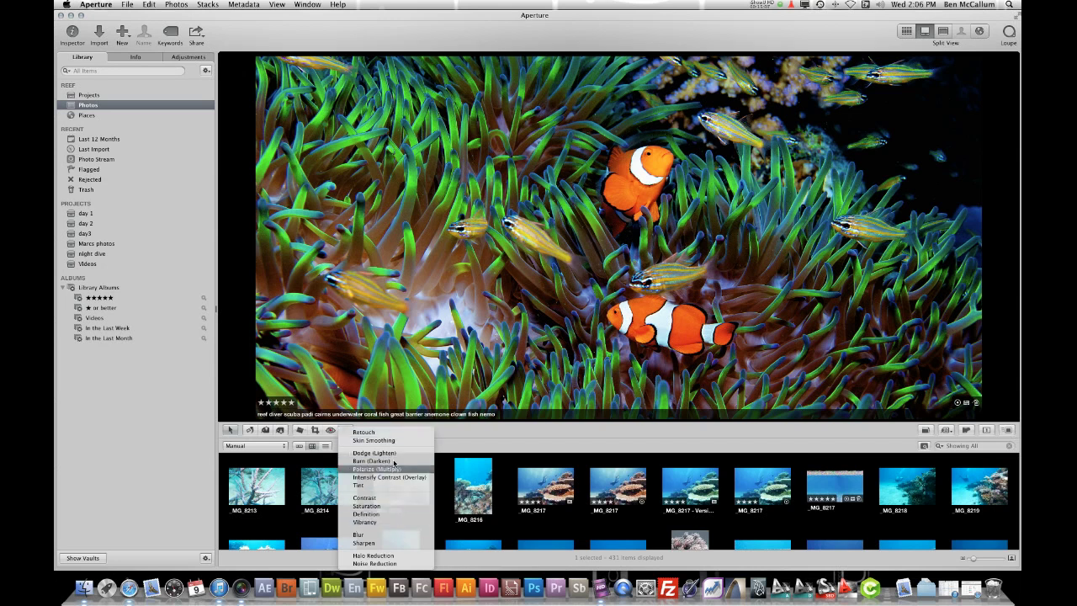
click(260, 25)
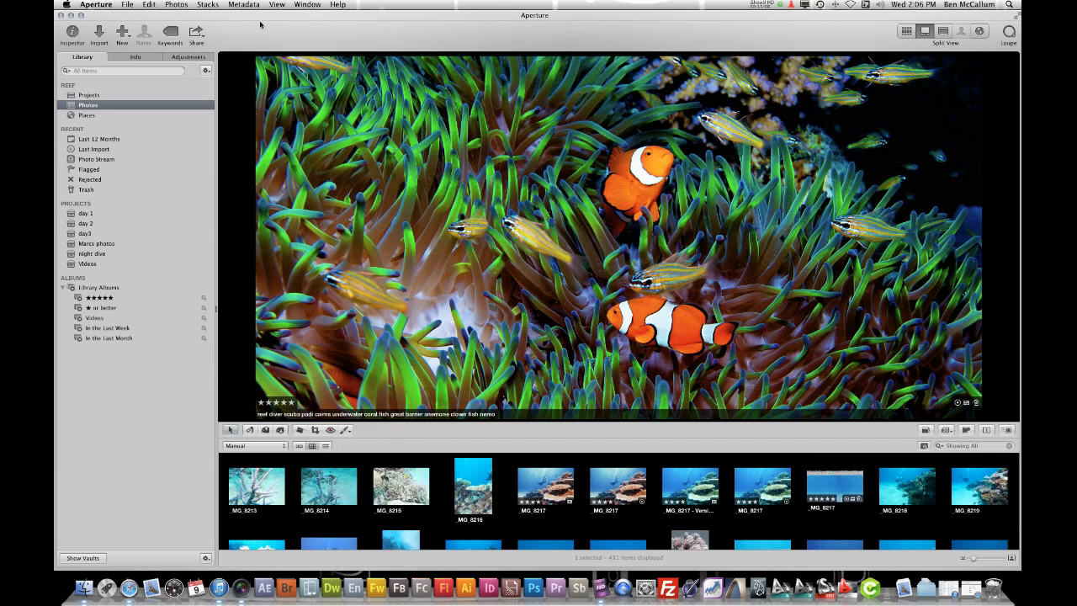
- Switch to the portraits library and open its Rosehill Race day project
click(125, 5)
mouse_move(156, 33)
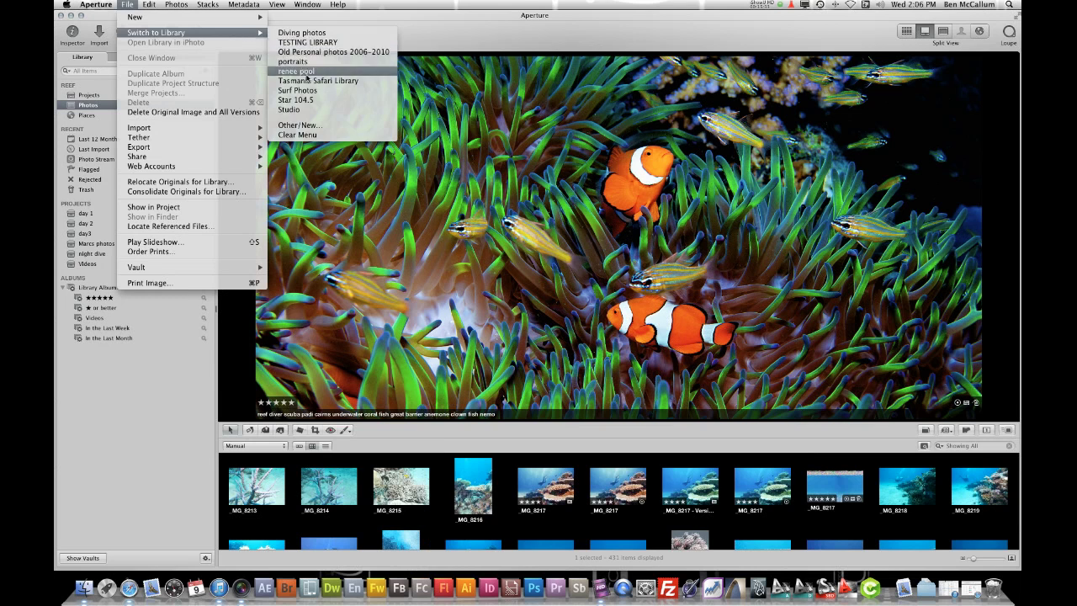
click(302, 62)
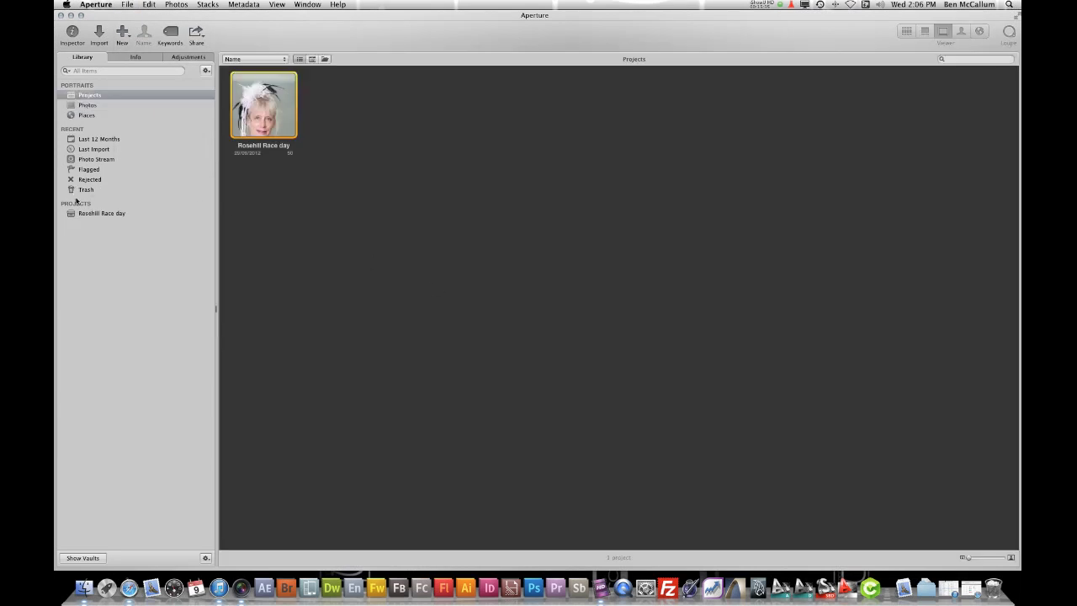
click(81, 213)
- Browse the project's thumbnails and show photo _MG_1329 of the woman in the pink dress in full screen
scroll(601, 508, up, 3)
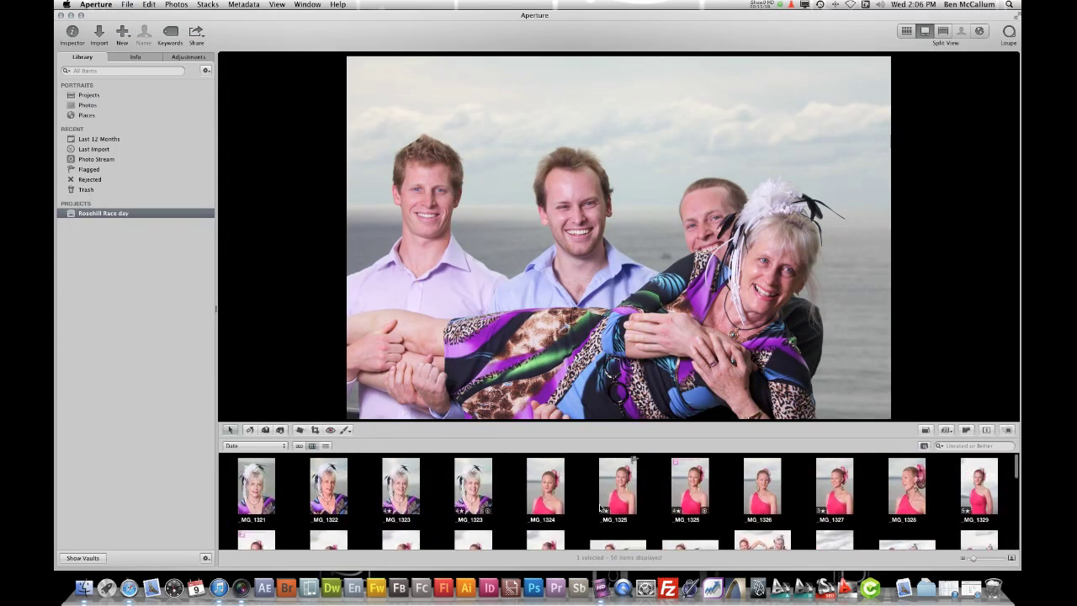
scroll(546, 503, down, 3)
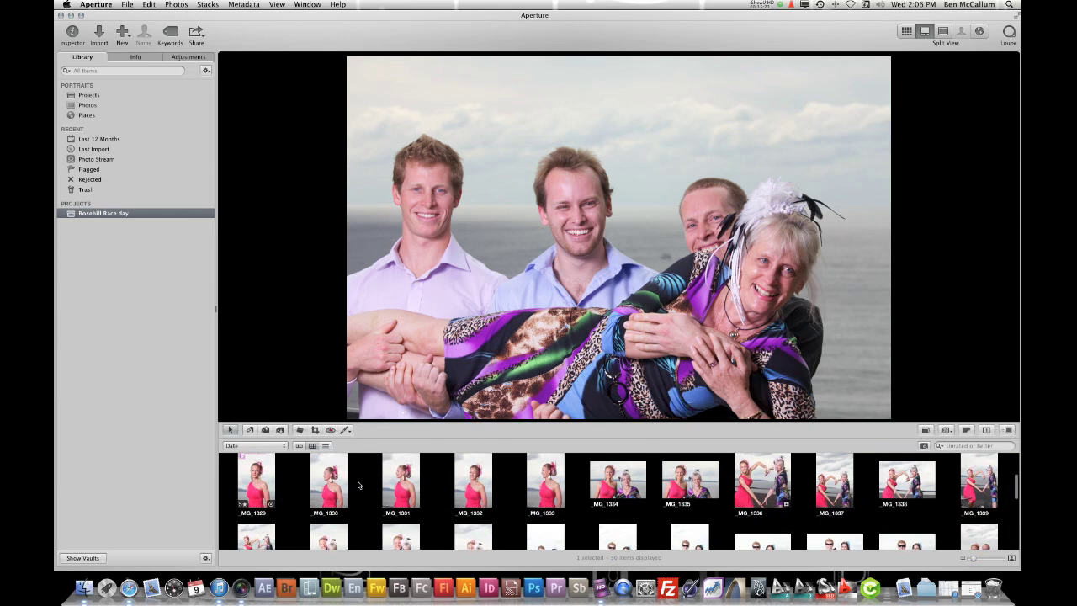
scroll(427, 492, up, 3)
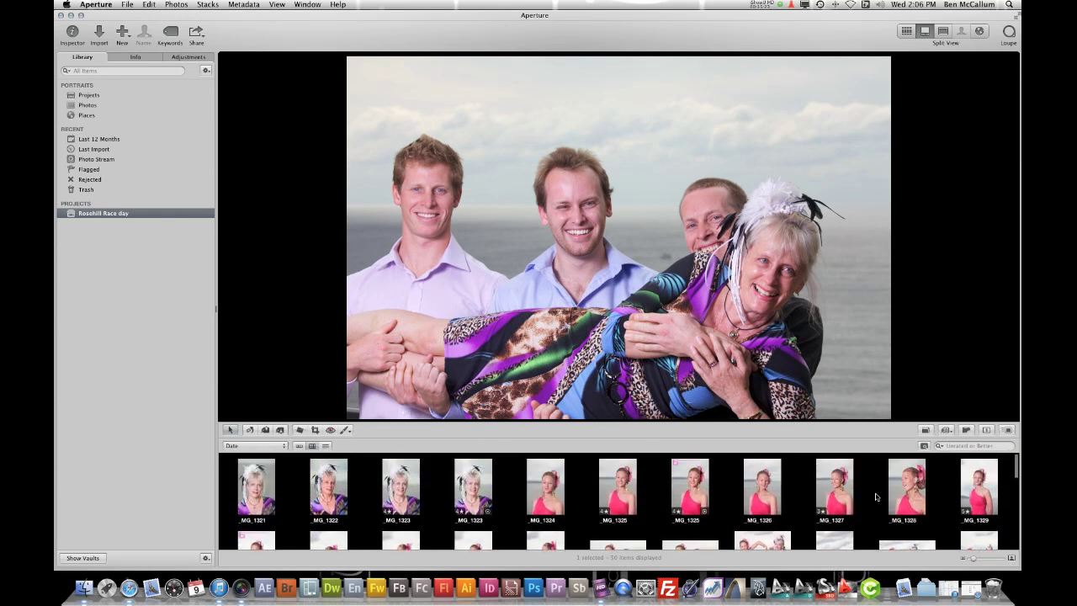
click(968, 482)
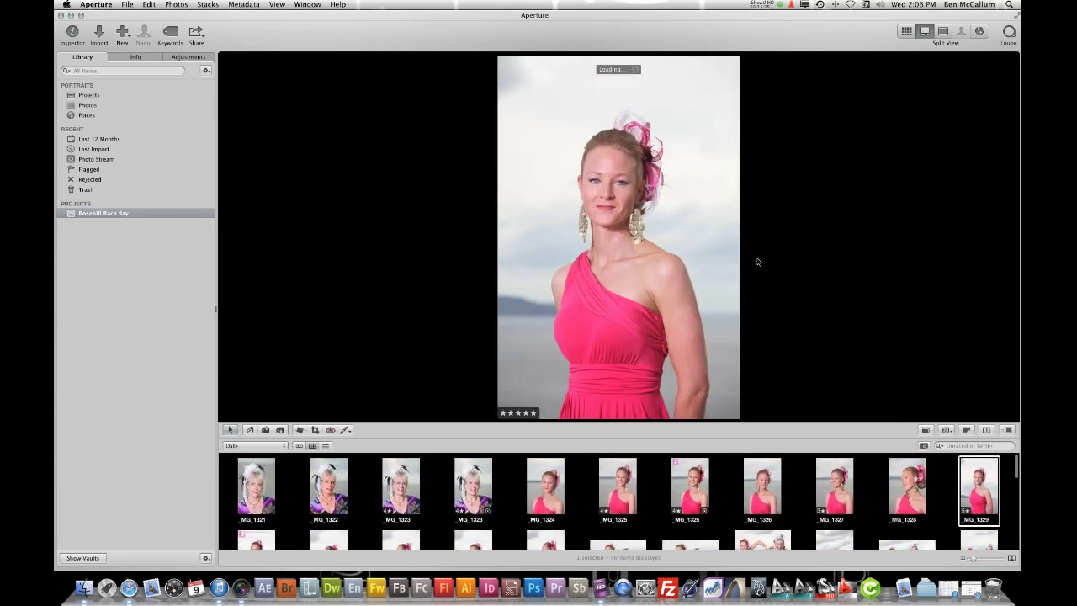
key(f)
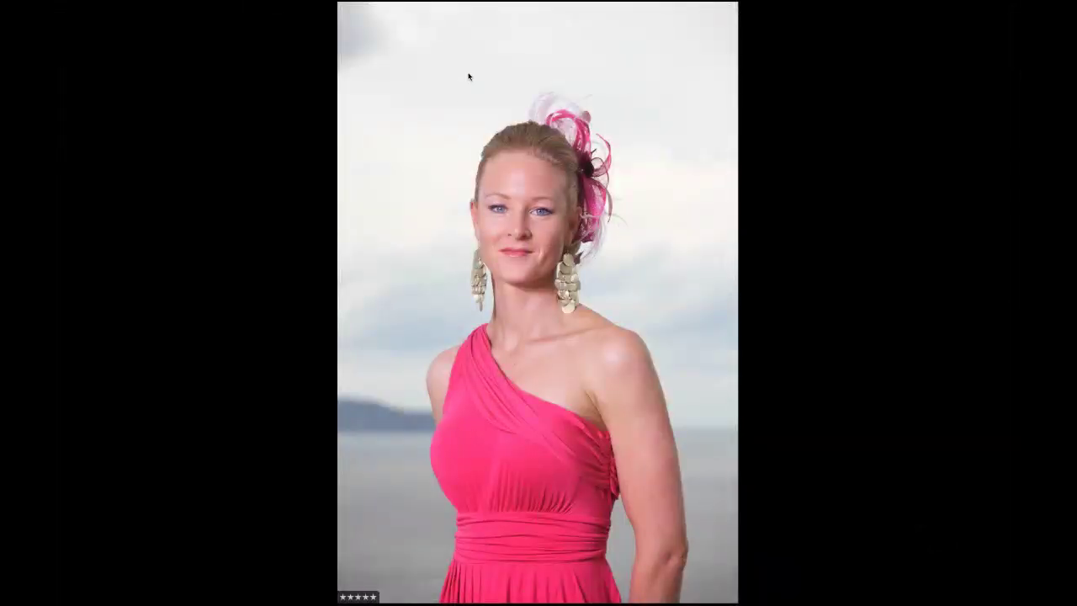
- Choose the Skin Smoothing brush and zoom in on the woman's forehead and eyes at 100%
mouse_move(468, 5)
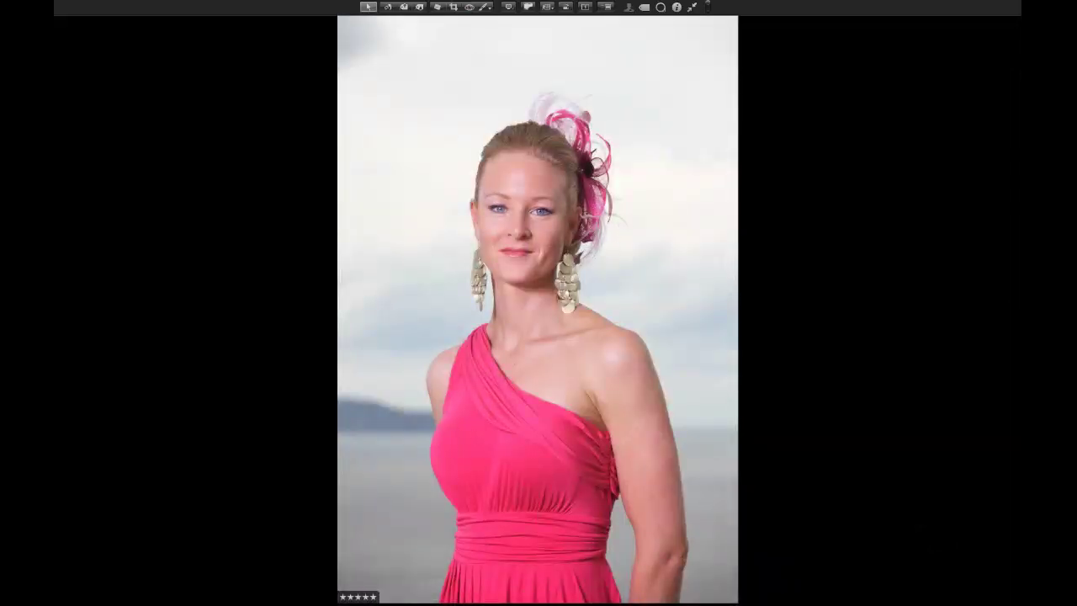
click(489, 9)
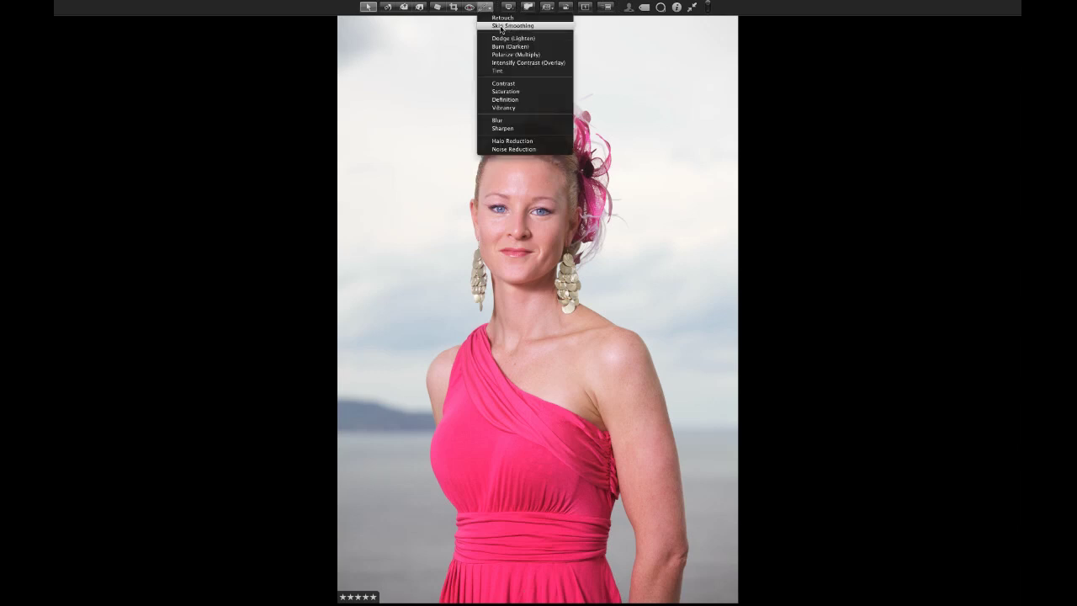
click(501, 27)
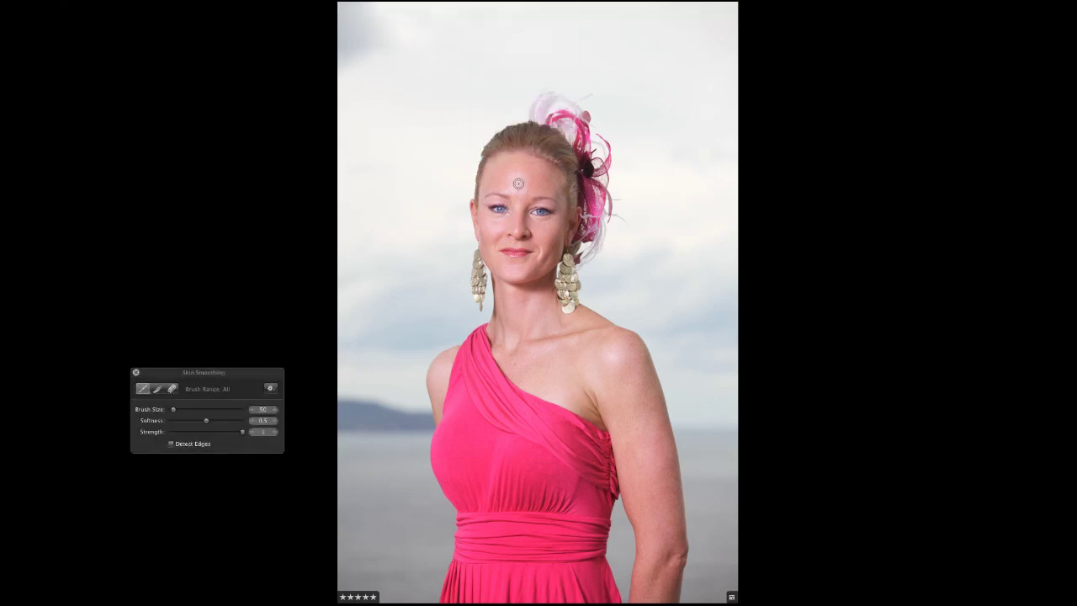
key(z)
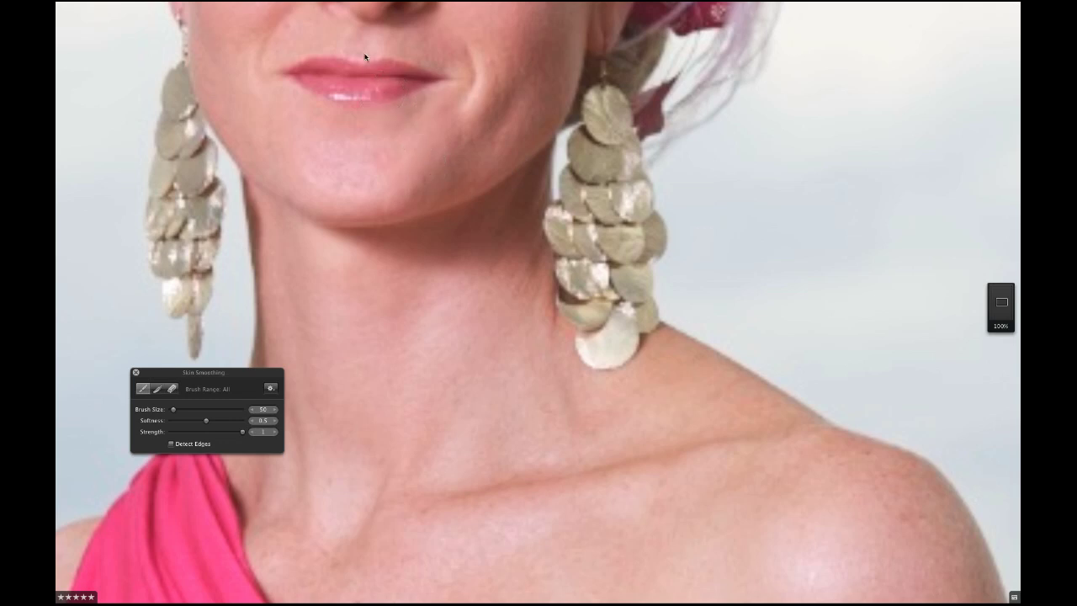
scroll(365, 56, up, 10)
scroll(430, 221, up, 5)
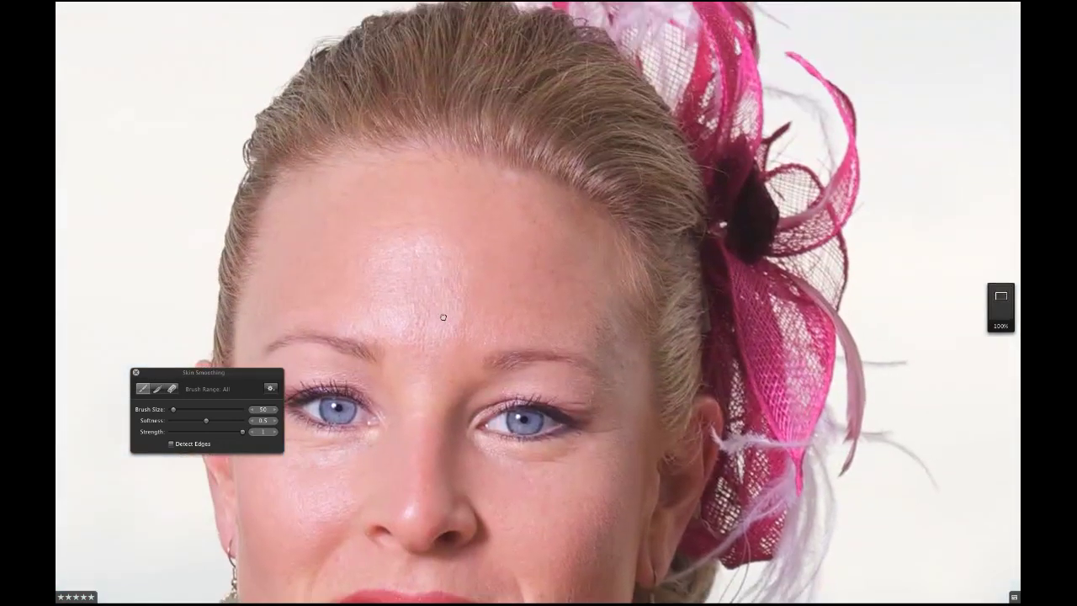
- Show the adjustments inspector clear of the face and set the Skin Smoothing brush size to 47
key(h)
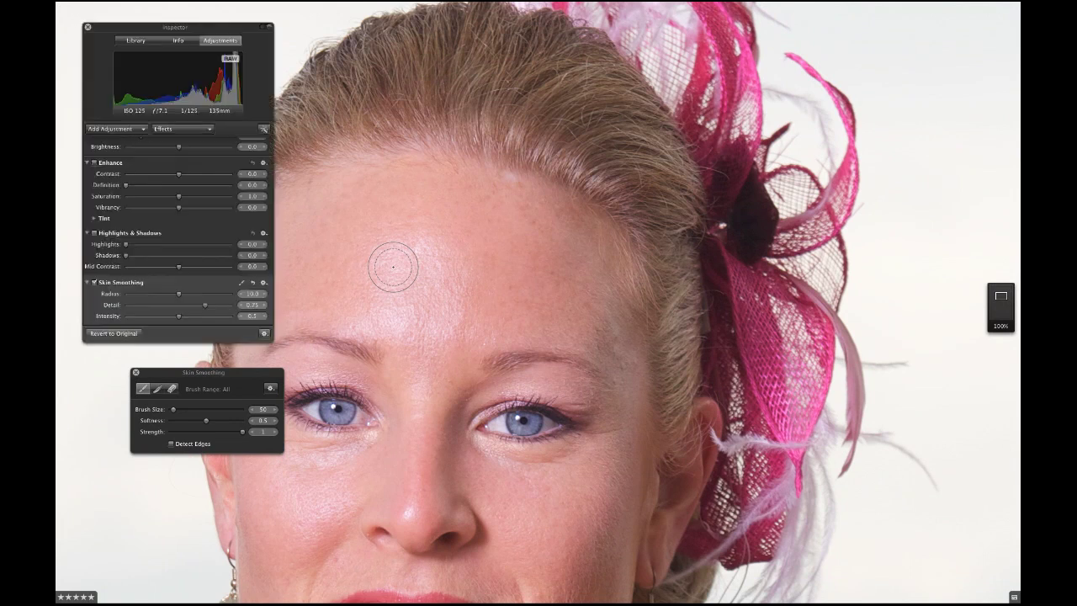
mouse_move(223, 29)
mouse_down()
mouse_move(808, 35)
mouse_move(915, 12)
mouse_up()
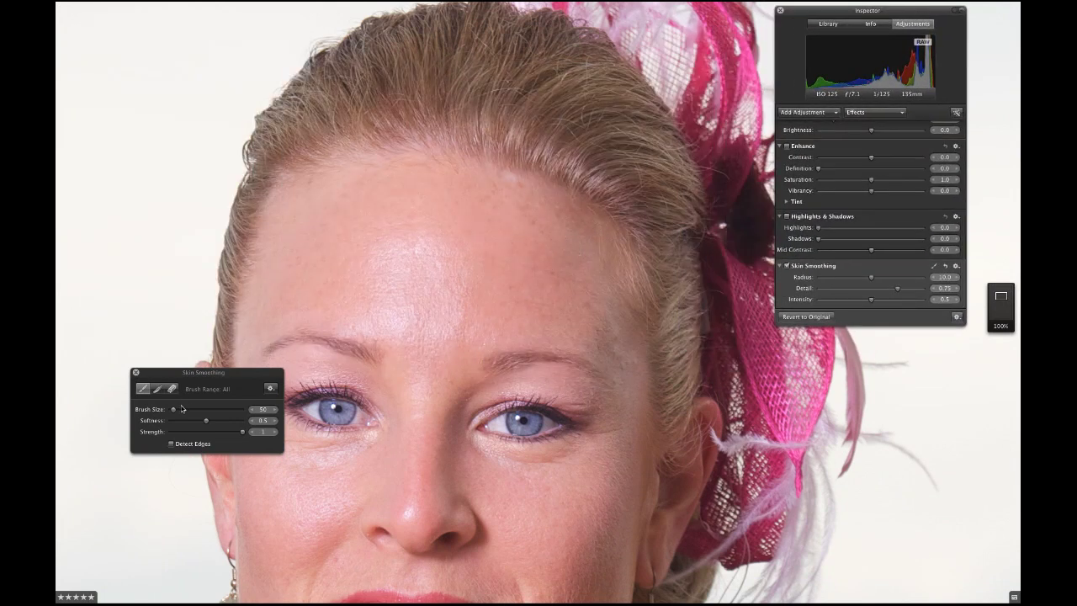
drag(174, 410, 172, 410)
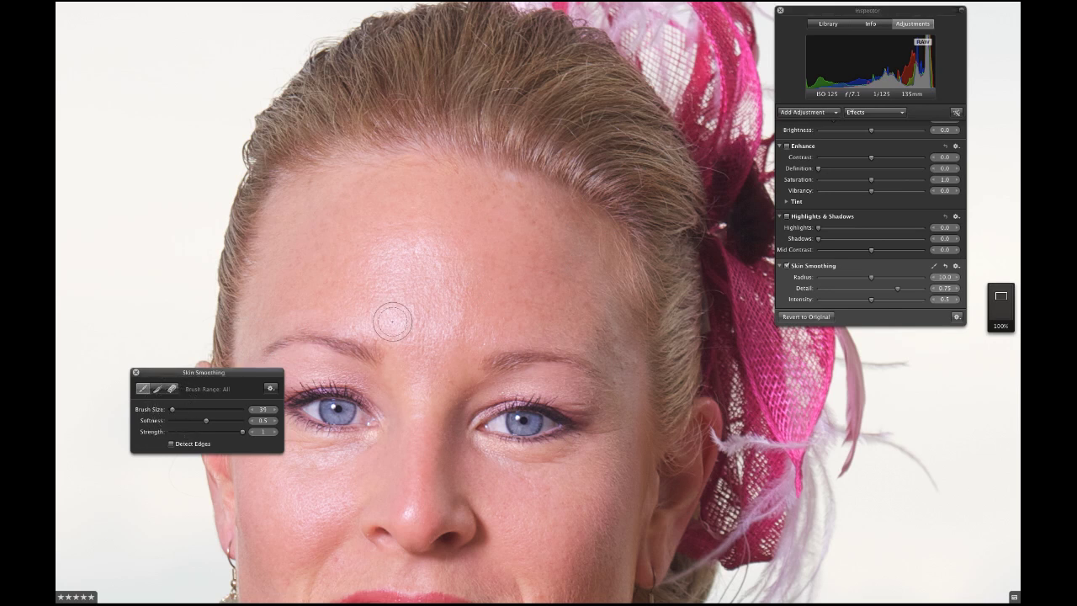
drag(173, 409, 173, 410)
- Paint skin smoothing over the woman's forehead, nose and cheeks
mouse_move(528, 221)
mouse_down()
mouse_move(436, 191)
mouse_move(357, 198)
mouse_move(303, 225)
mouse_move(277, 310)
mouse_move(423, 326)
mouse_move(568, 317)
mouse_move(572, 283)
mouse_move(528, 252)
mouse_move(461, 232)
mouse_move(370, 232)
mouse_move(325, 258)
mouse_move(324, 283)
mouse_move(540, 298)
mouse_move(475, 268)
mouse_move(383, 249)
mouse_move(345, 262)
mouse_move(407, 239)
mouse_move(488, 264)
mouse_move(404, 229)
mouse_move(354, 254)
mouse_move(476, 279)
mouse_up()
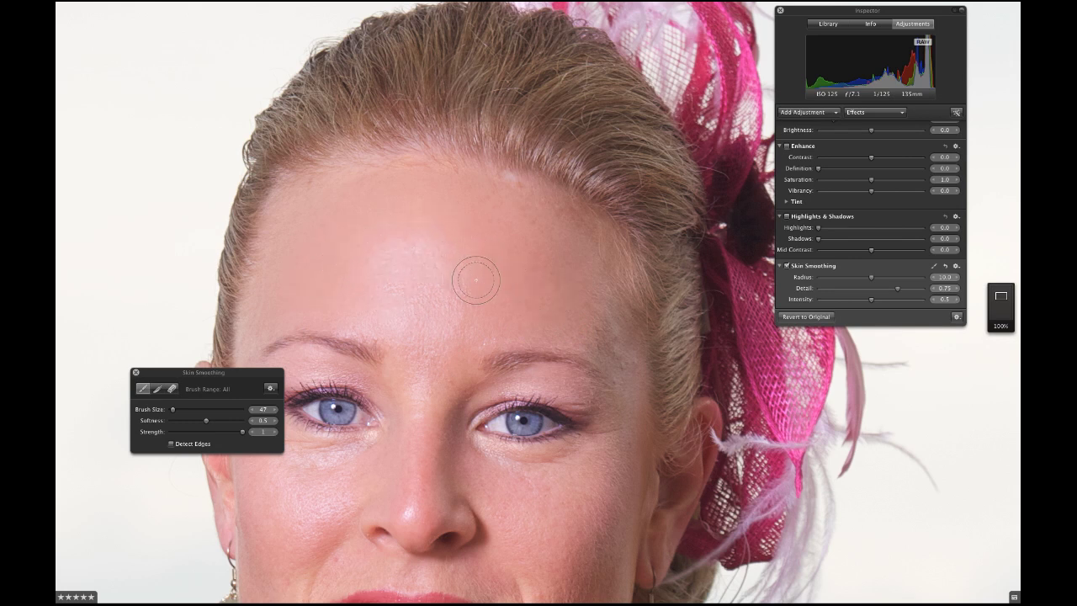
drag(420, 390, 423, 288)
mouse_move(418, 234)
mouse_down()
mouse_move(419, 296)
mouse_move(441, 265)
mouse_move(440, 230)
mouse_move(428, 367)
mouse_move(438, 350)
mouse_move(501, 377)
mouse_move(590, 366)
mouse_move(580, 394)
mouse_move(501, 394)
mouse_move(529, 427)
mouse_move(595, 393)
mouse_move(583, 412)
mouse_move(480, 375)
mouse_move(284, 359)
mouse_move(263, 344)
mouse_move(309, 401)
mouse_move(334, 399)
mouse_move(333, 462)
mouse_move(473, 476)
mouse_up()
drag(342, 453, 360, 377)
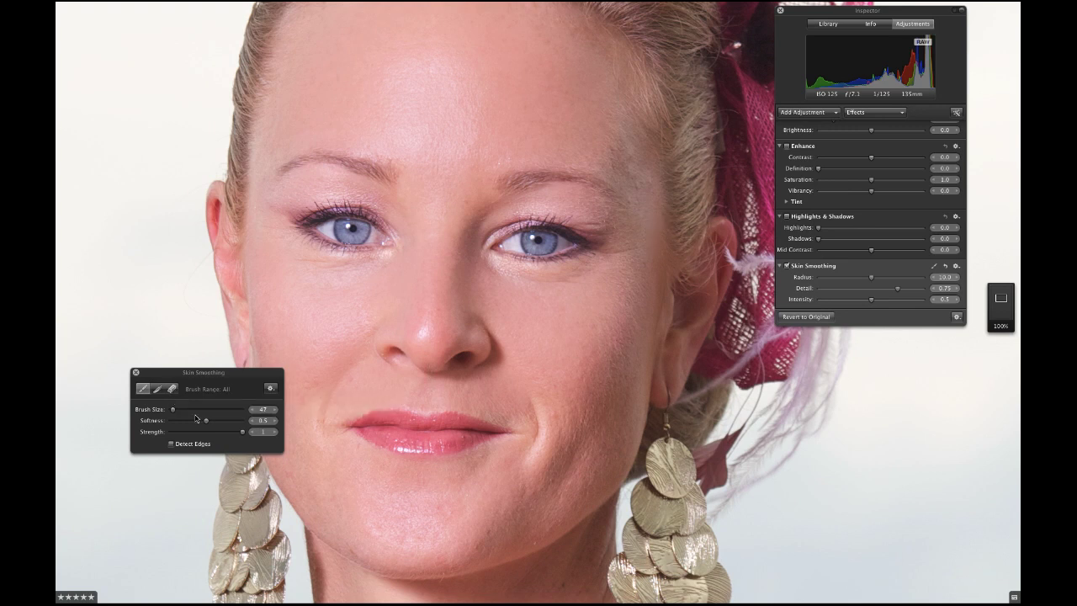
scroll(424, 106, up, 5)
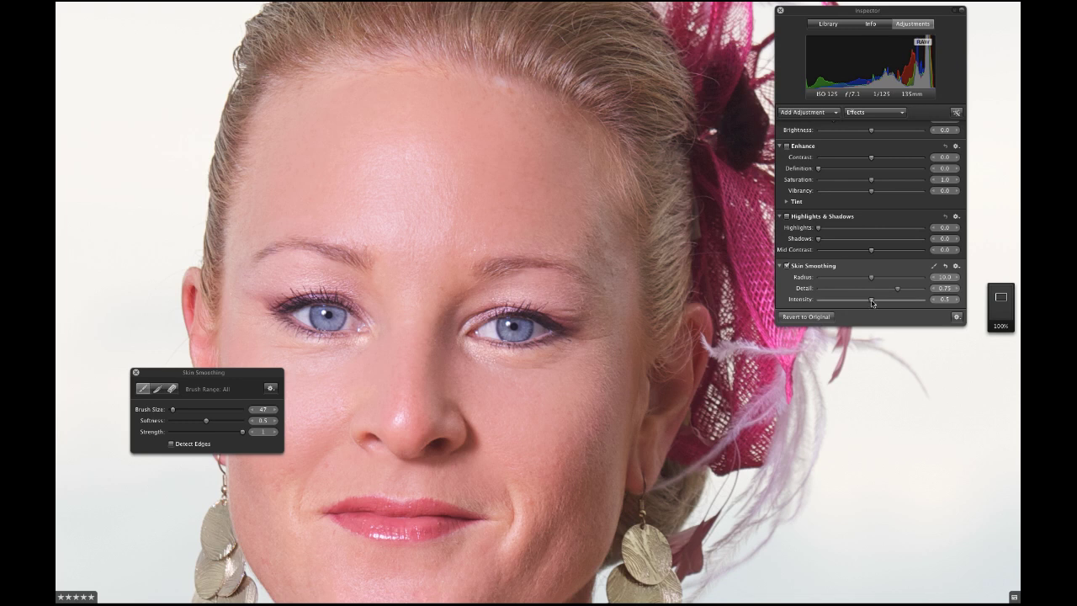
- Set the Skin Smoothing radius to about 14.35 and intensity to 0.71, brushing more smoothing onto the forehead
mouse_move(872, 278)
mouse_down()
mouse_move(922, 278)
mouse_move(893, 279)
mouse_up()
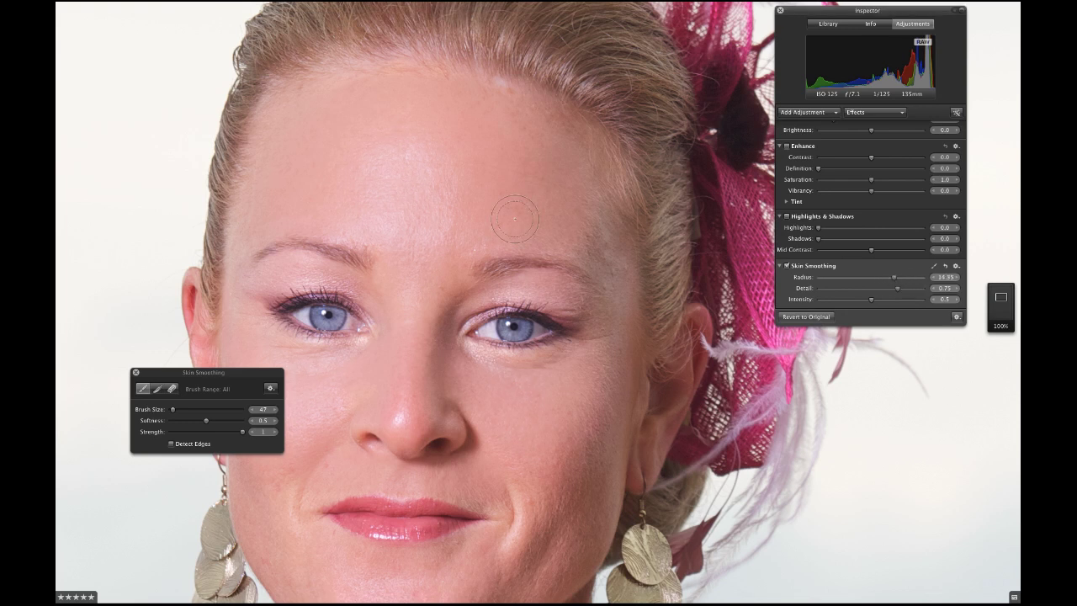
mouse_move(475, 209)
mouse_down()
mouse_move(447, 162)
mouse_move(403, 194)
mouse_move(516, 190)
mouse_move(436, 159)
mouse_move(490, 209)
mouse_move(440, 166)
mouse_move(463, 179)
mouse_move(433, 200)
mouse_up()
drag(870, 300, 894, 307)
- Darken both irises with the Polarize (Multiply) brush at a brush size of about 20
click(484, 7)
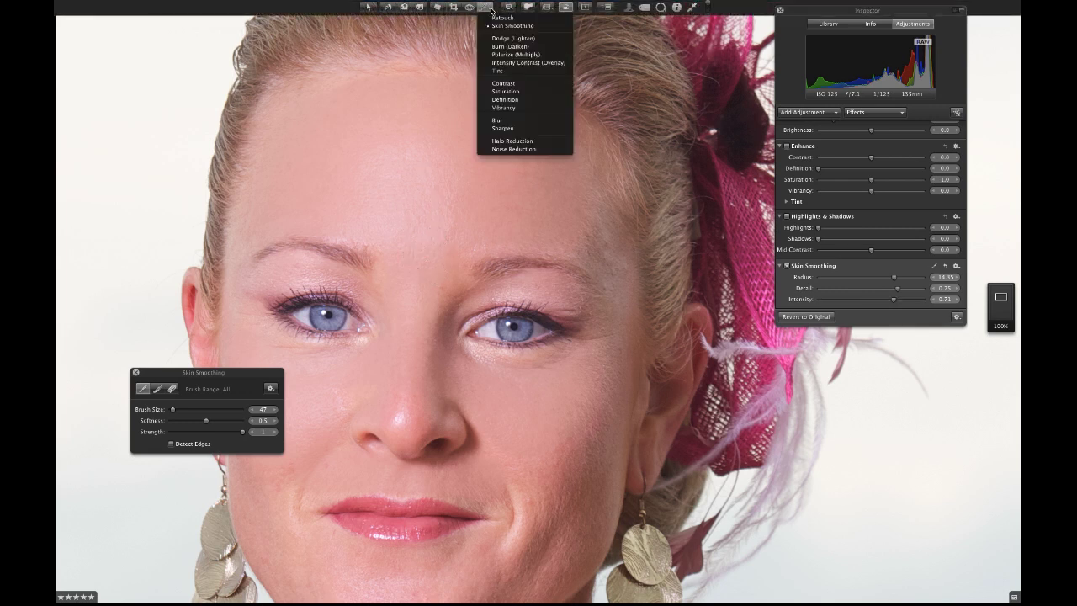
click(541, 56)
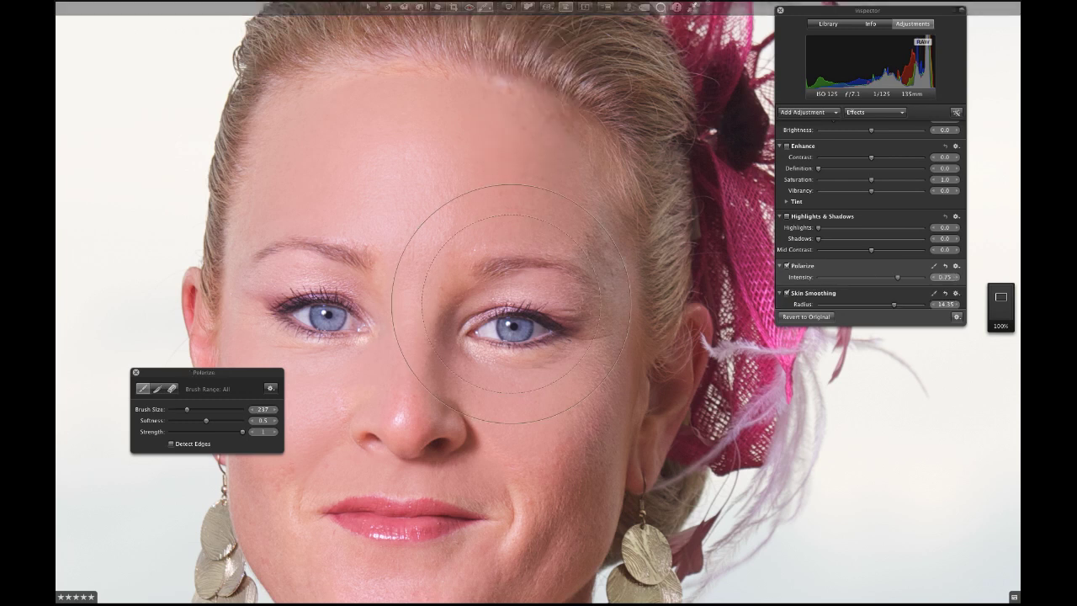
drag(187, 409, 171, 409)
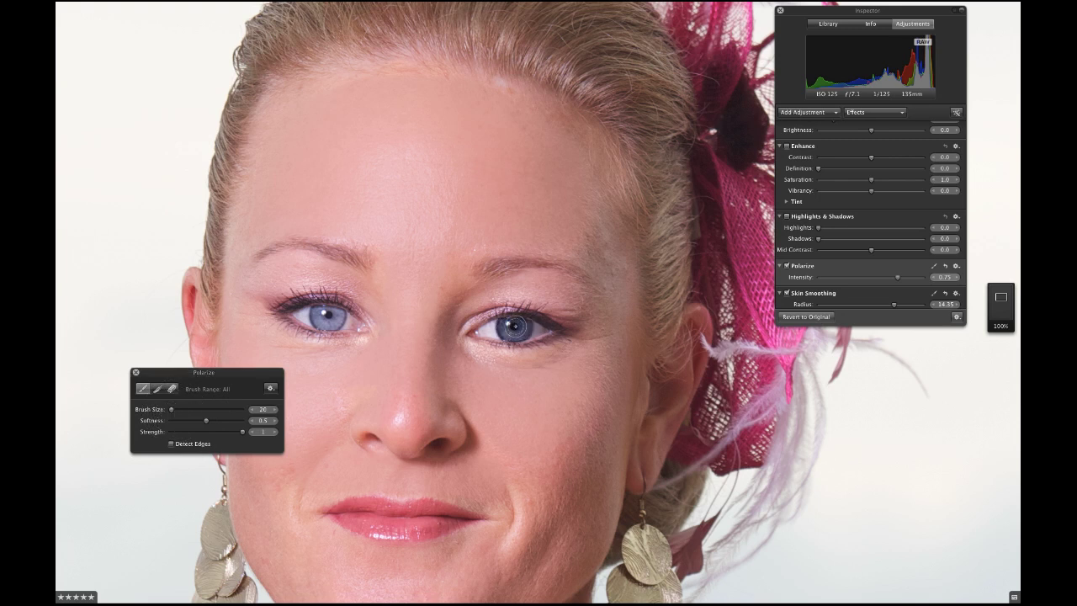
mouse_move(331, 309)
mouse_down()
mouse_move(318, 320)
mouse_move(332, 315)
mouse_up()
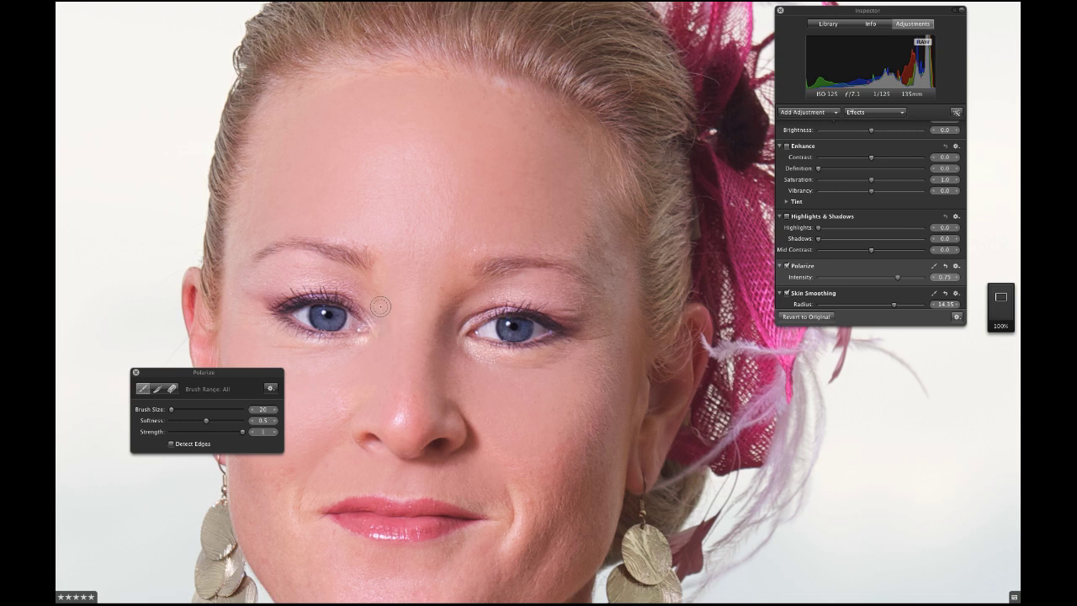
- Examine the whole retouched portrait and its details with the Loupe, and return from full screen to the split view
key(z)
key(h)
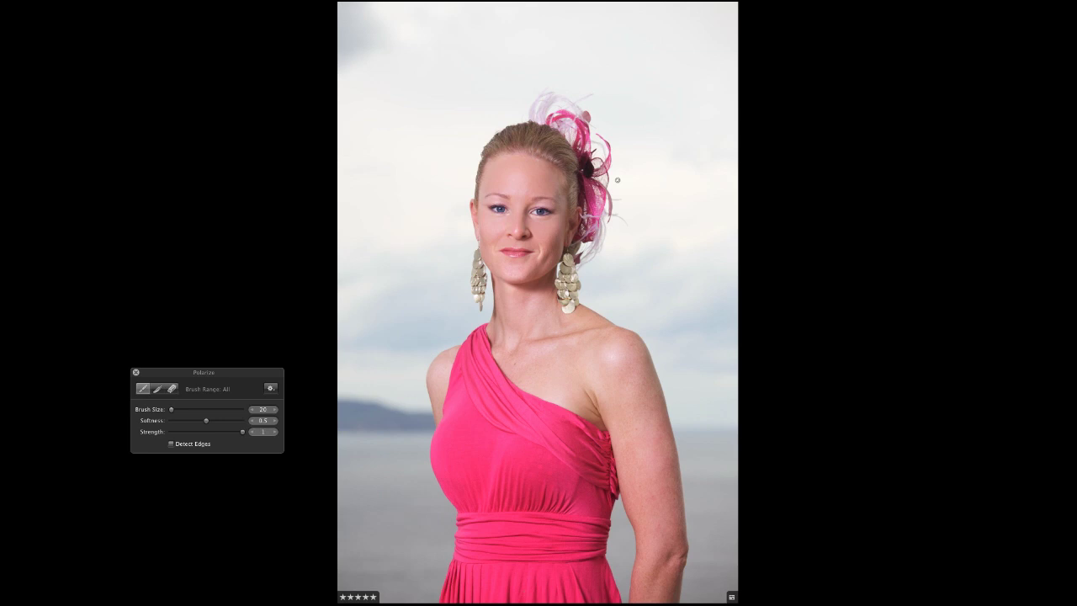
key(grave)
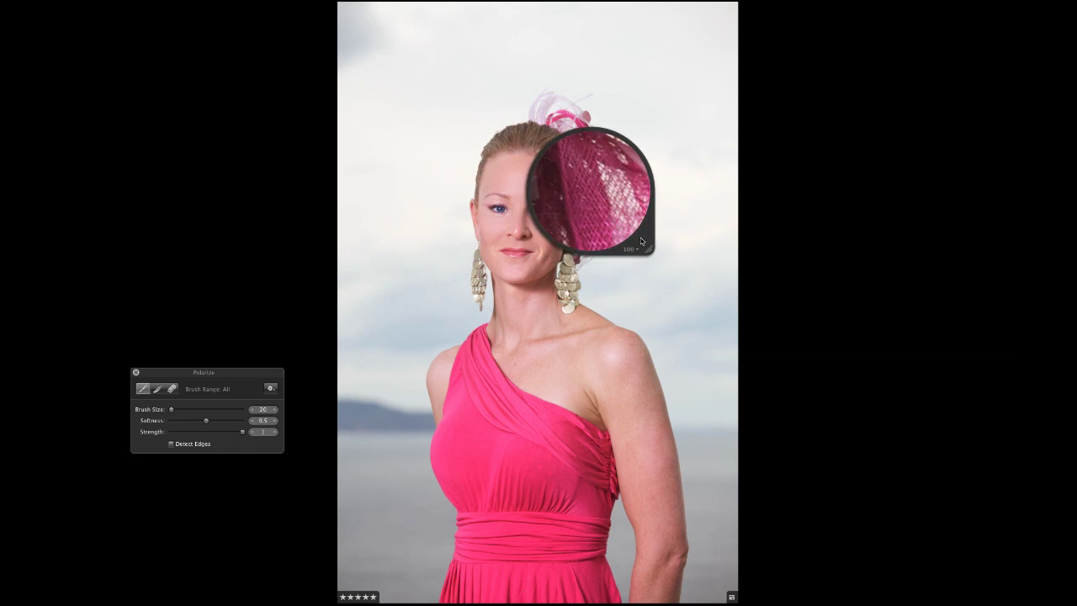
key(grave)
key(h)
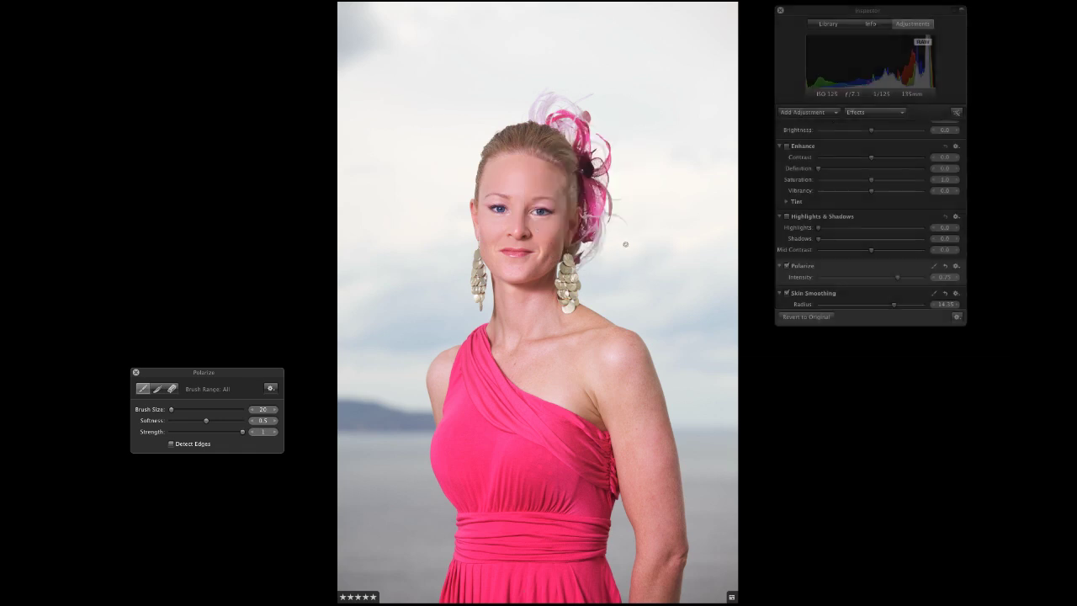
key(f)
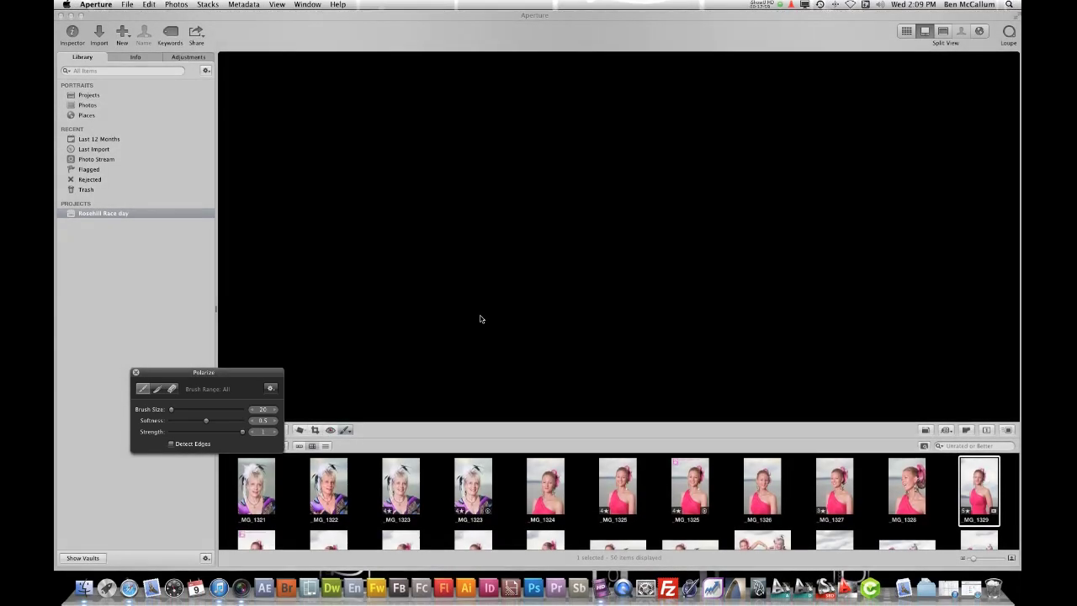